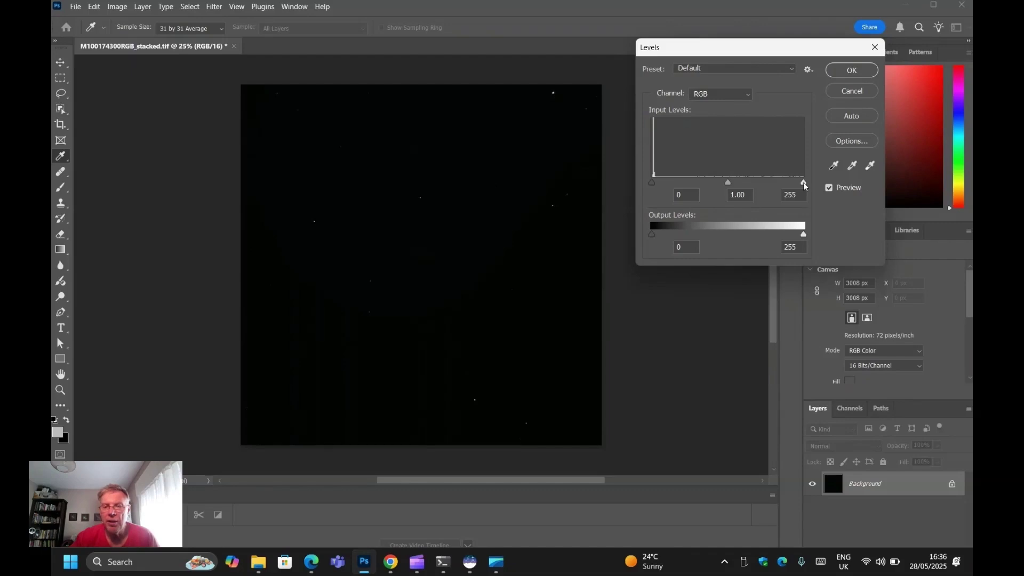
Brighten the image by pulling the Levels white input point well down toward the histogram peak and applying it.
left_click_drag(805, 185, 712, 181)
key("Return")
key("z")
Apply another Levels adjustment with the RGB white input level lowered to 54.
left_click(116, 7)
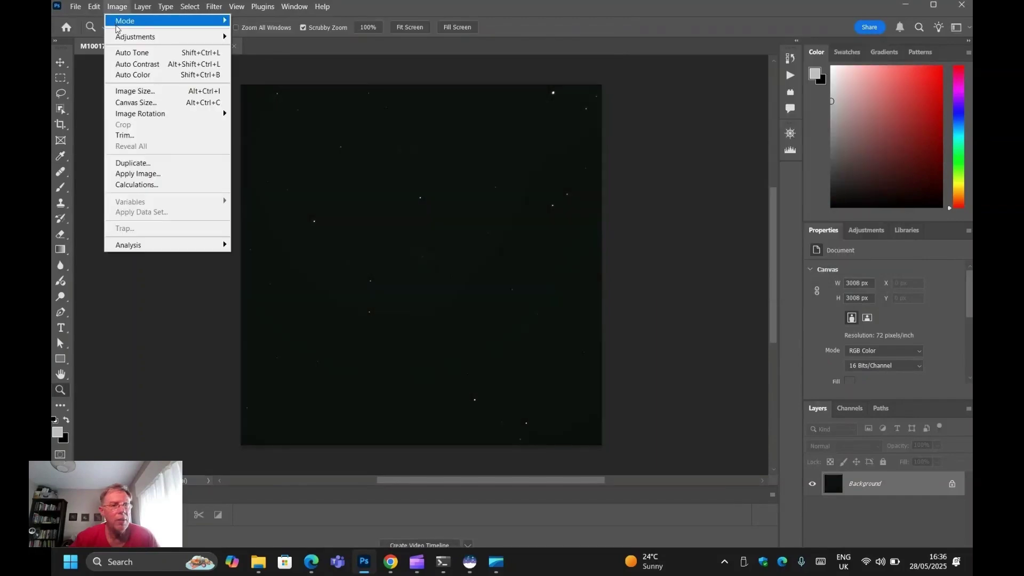
mouse_move(119, 37)
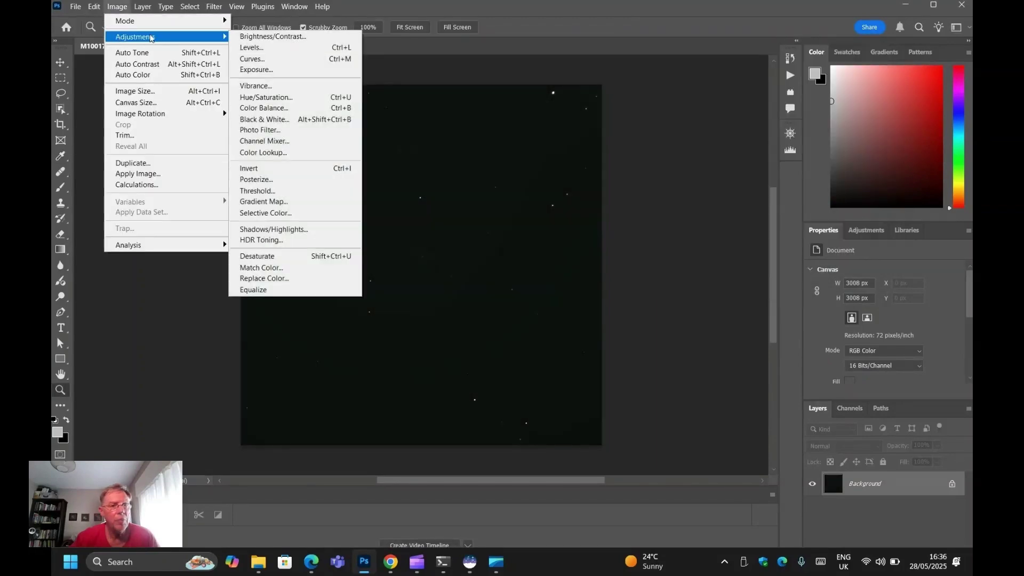
left_click(245, 48)
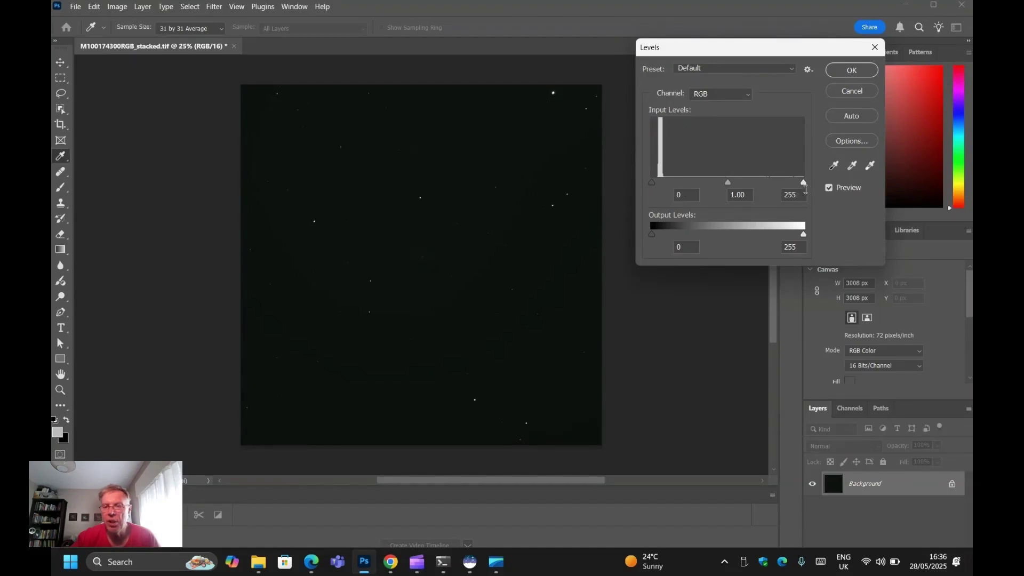
left_click_drag(804, 183, 686, 185)
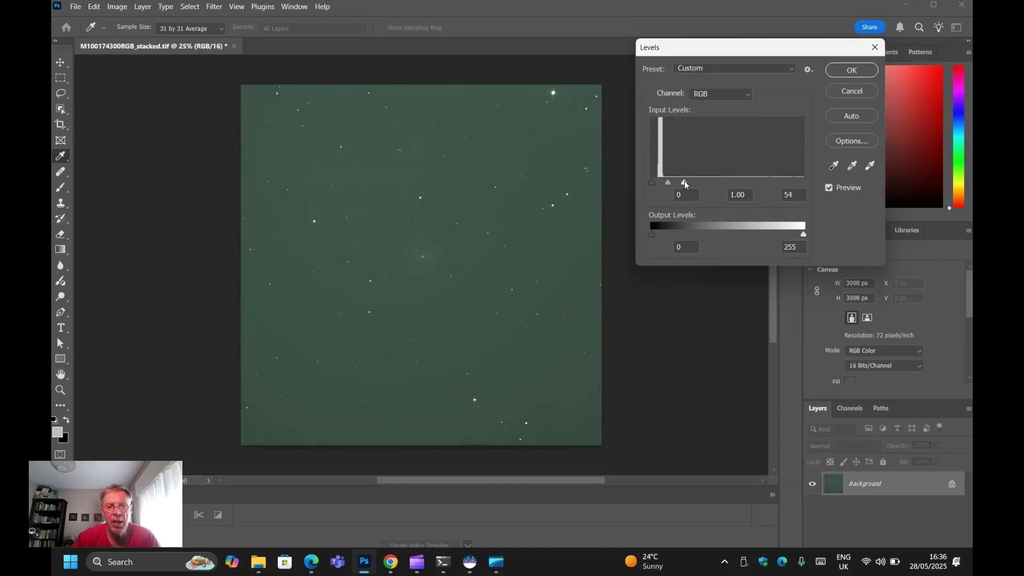
left_click(852, 69)
key("z")
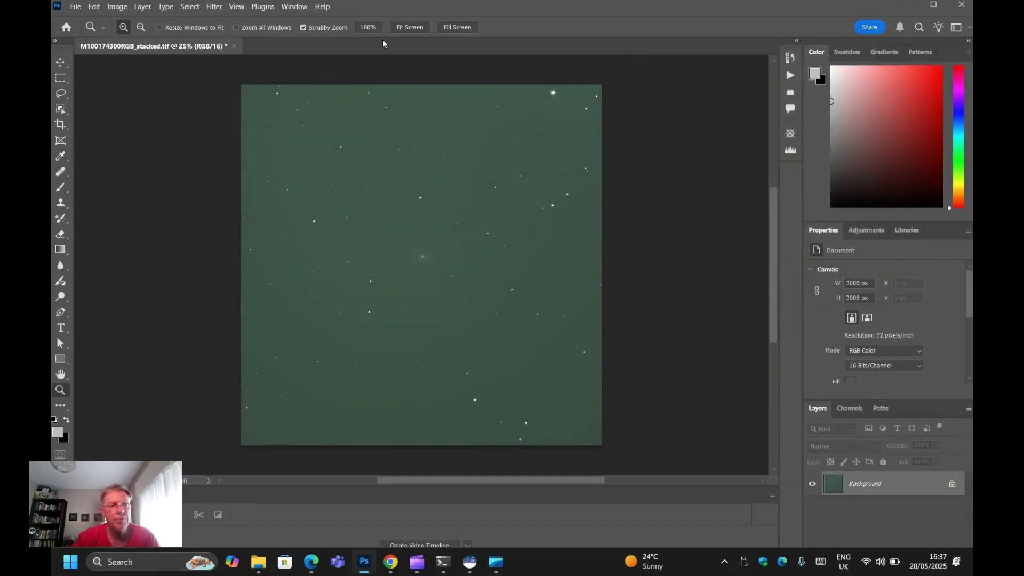
Apply a further Levels adjustment that raises the RGB black input level to 40 to darken the background.
left_click(118, 8)
mouse_move(158, 40)
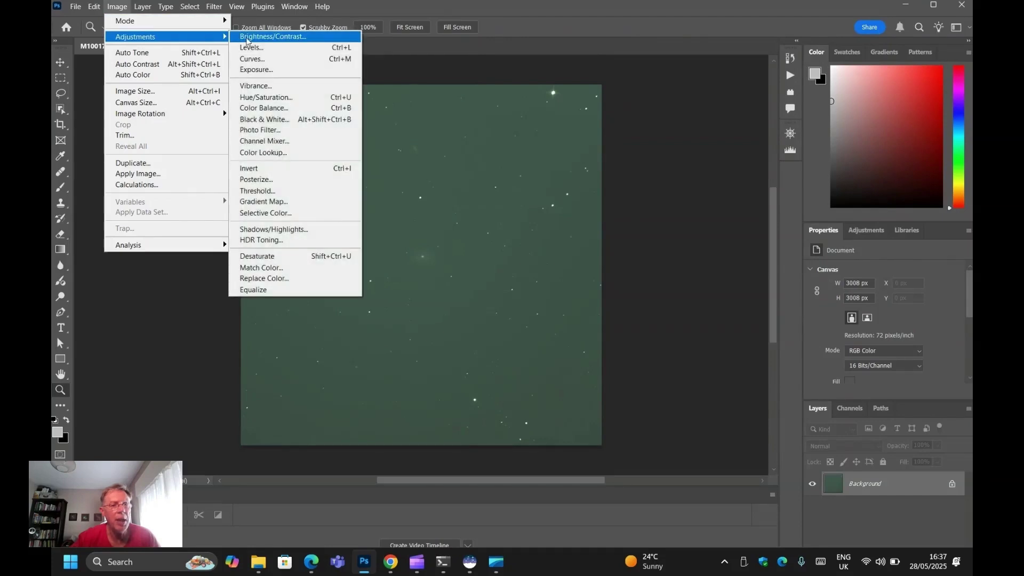
left_click(248, 48)
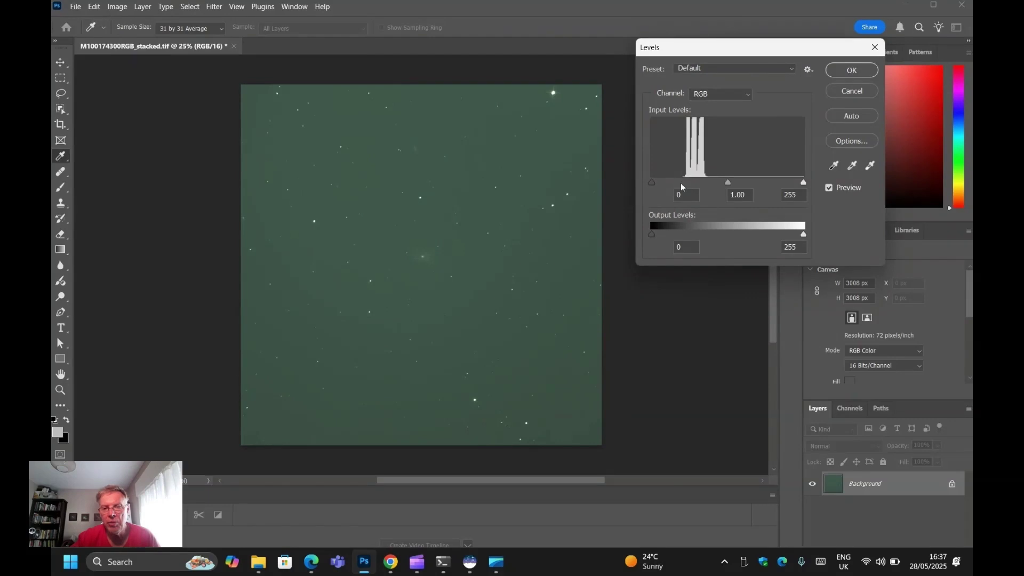
left_click_drag(655, 183, 676, 183)
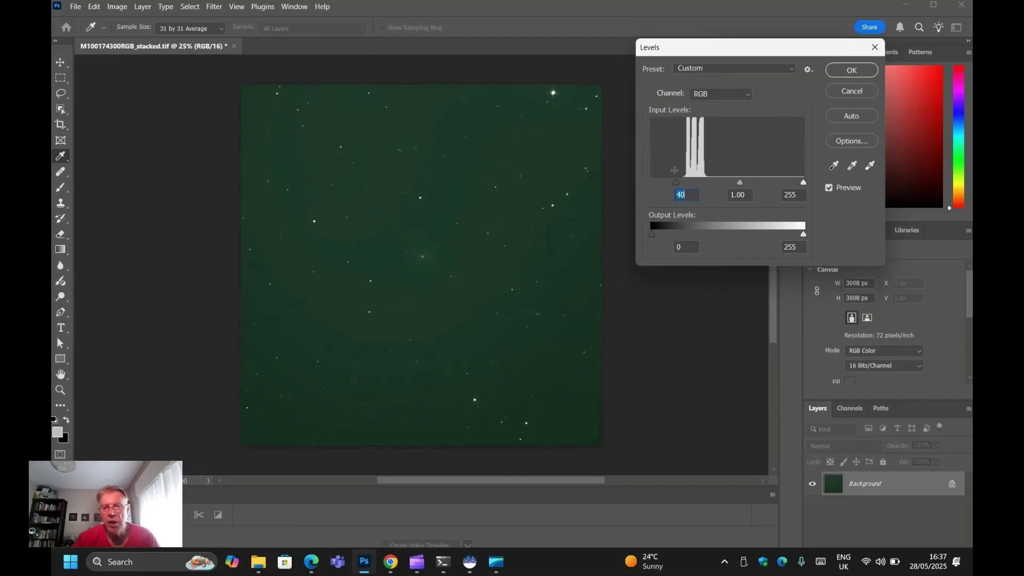
left_click(852, 69)
key("z")
Open the Levels adjustment for one more round of stretching.
left_click(117, 7)
mouse_move(126, 44)
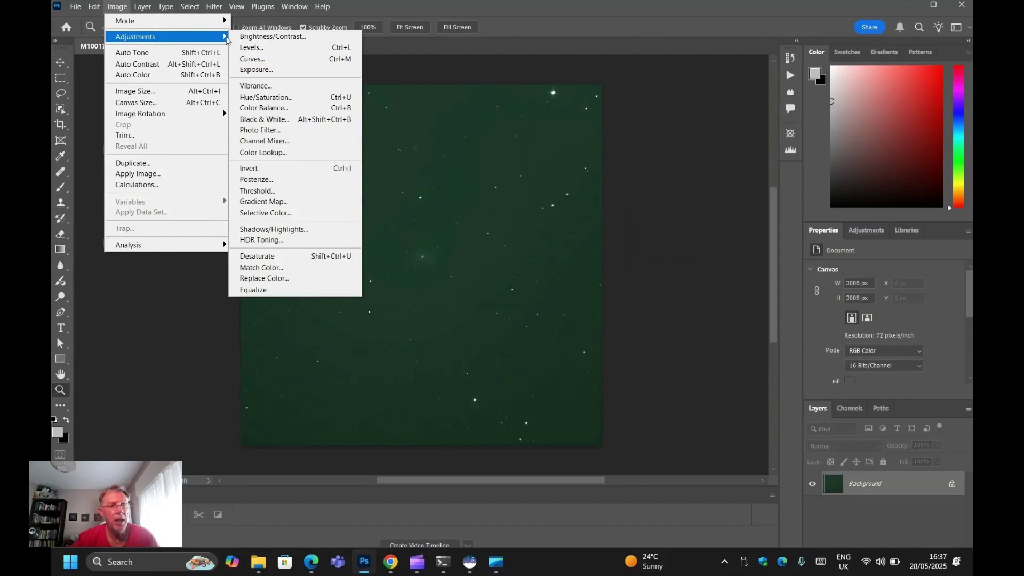
left_click(248, 48)
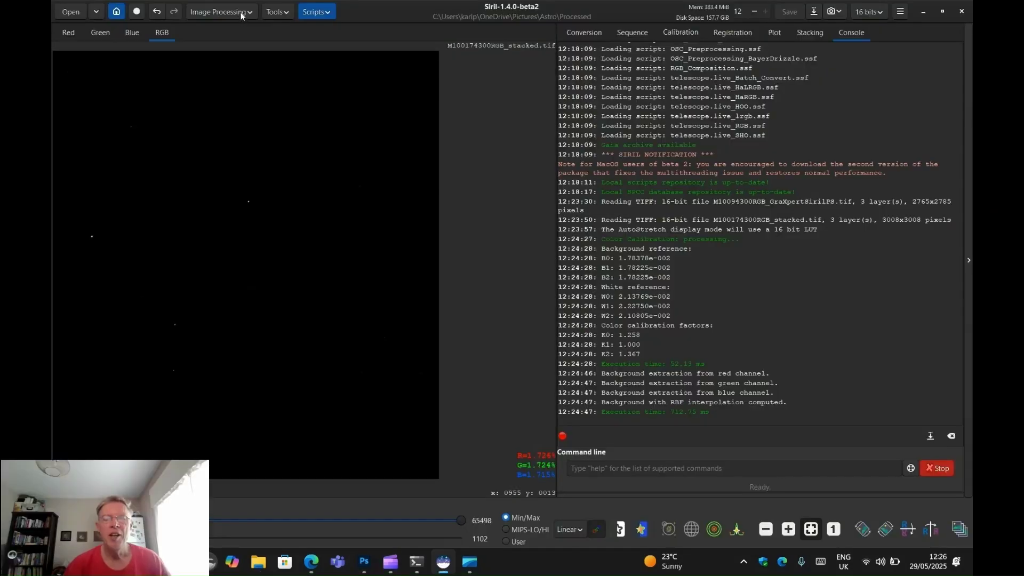
Start an Asinh Transformation on M100174300RGB_stacked.tif in Siril and set its stretch factor to about 726.3.
left_click(240, 11)
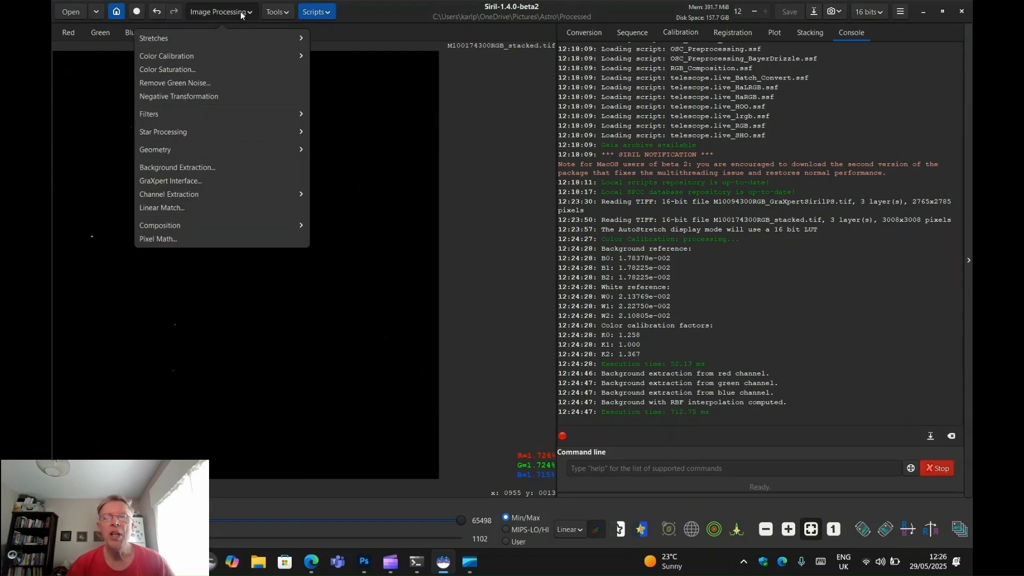
left_click(182, 35)
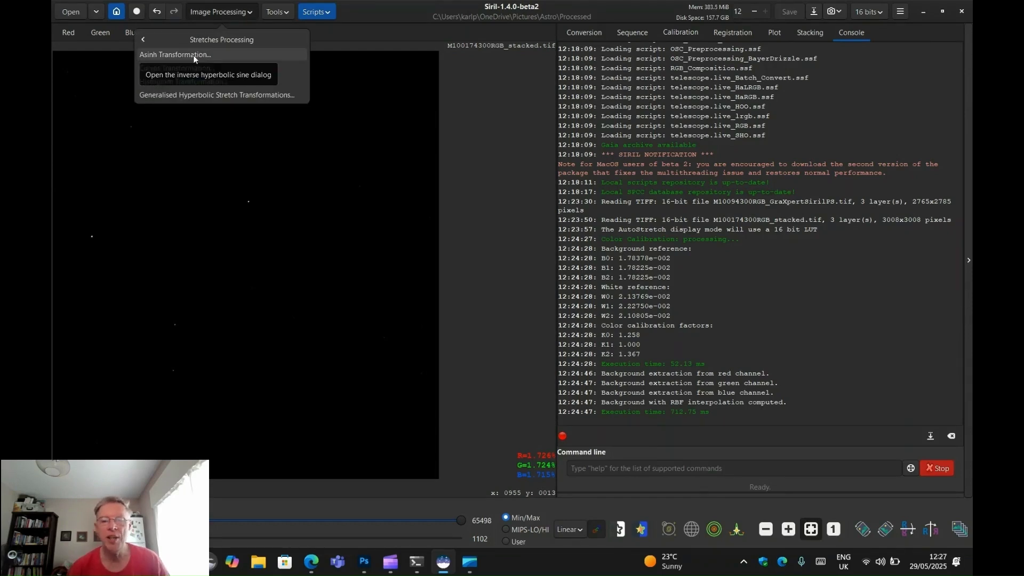
left_click(193, 56)
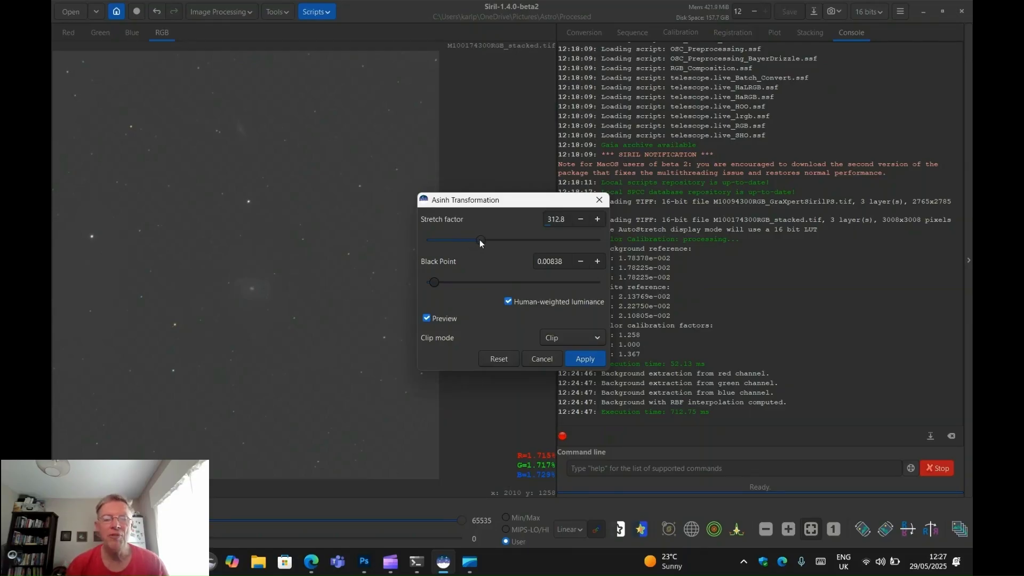
left_click_drag(480, 239, 551, 236)
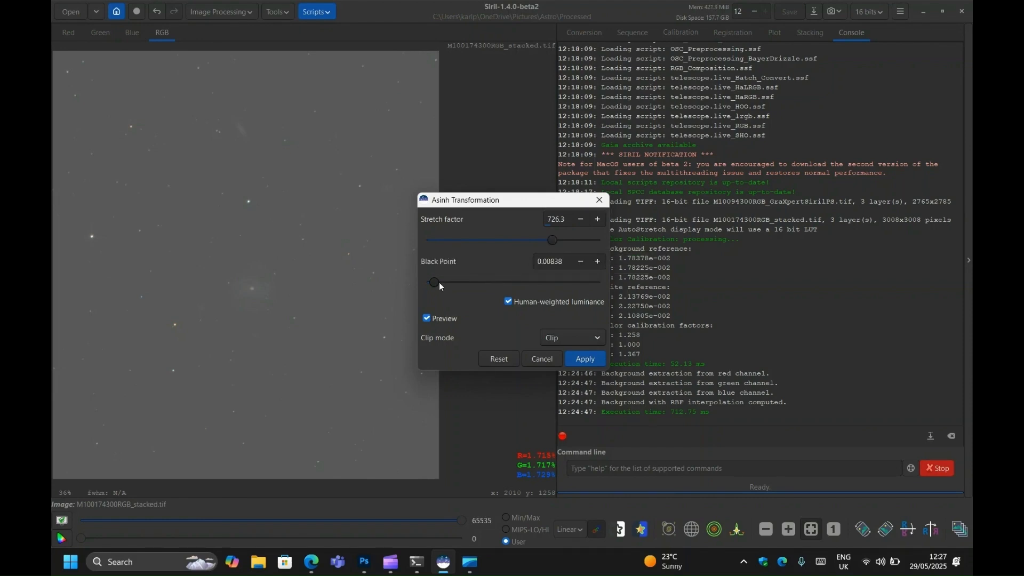
Fine-tune the Asinh black point to 0.01532 and apply the stretch.
left_click_drag(439, 283, 443, 283)
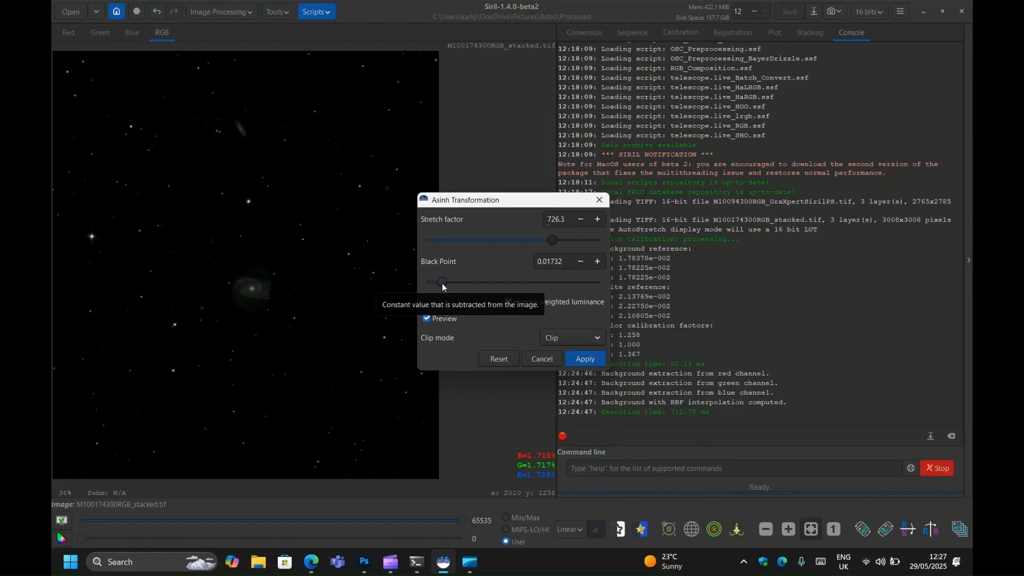
left_click(576, 261)
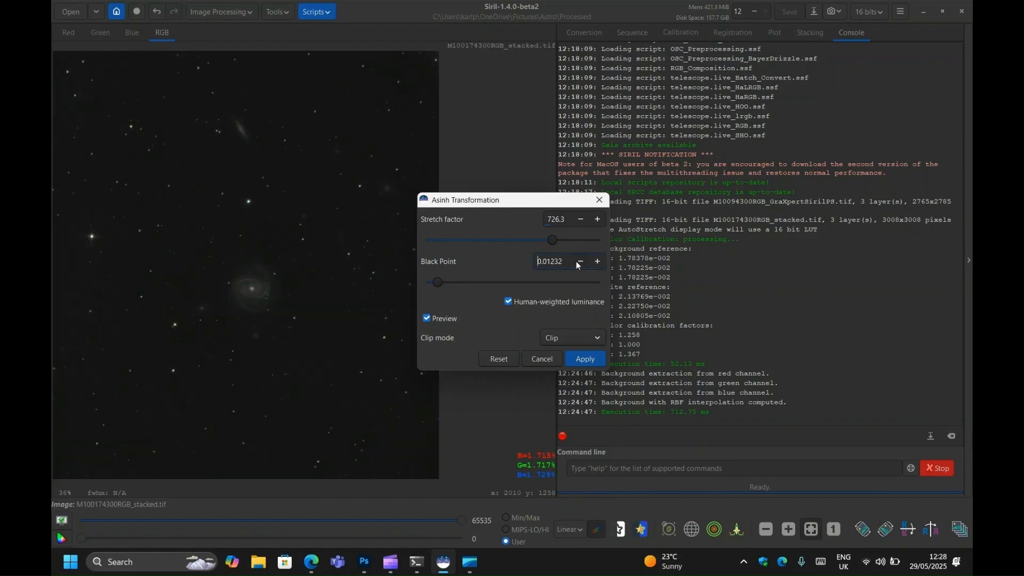
left_click(577, 261)
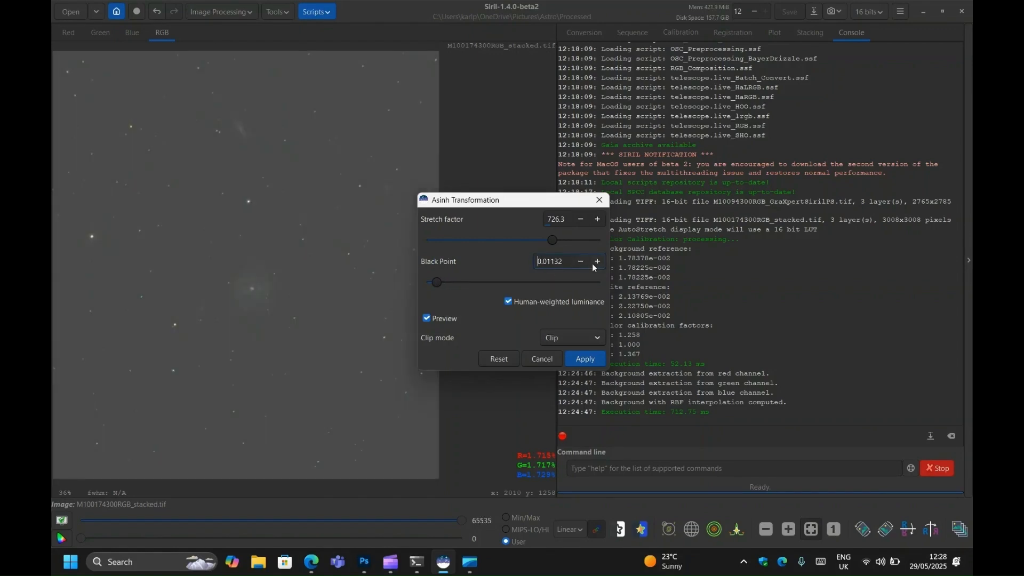
left_click(598, 261)
left_click(598, 262)
left_click(598, 262)
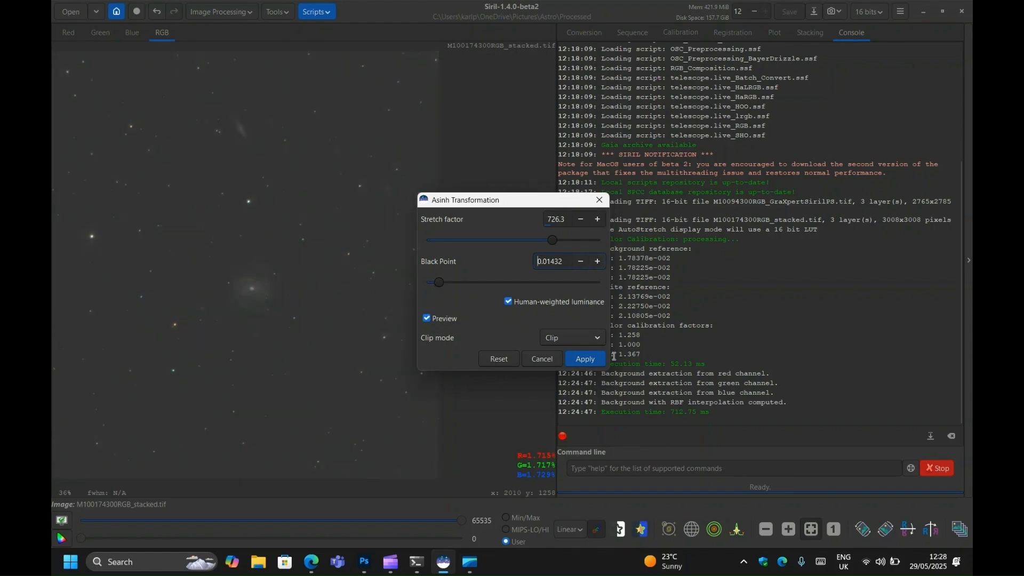
left_click(598, 261)
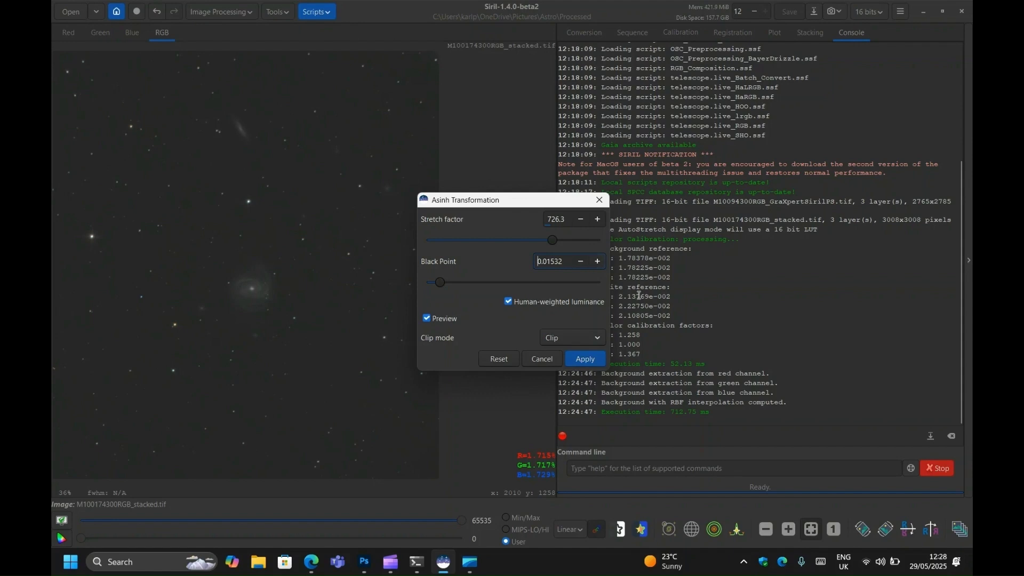
left_click(599, 361)
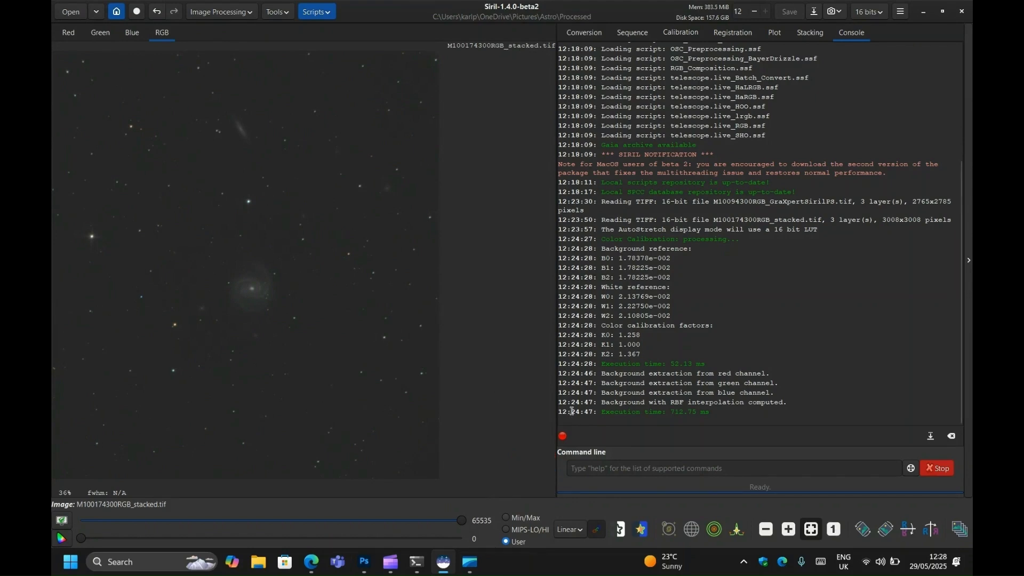
Start a second Asinh Transformation on the stretched galaxy image with a stretch factor of about 64.2.
left_click(789, 529)
left_click(789, 530)
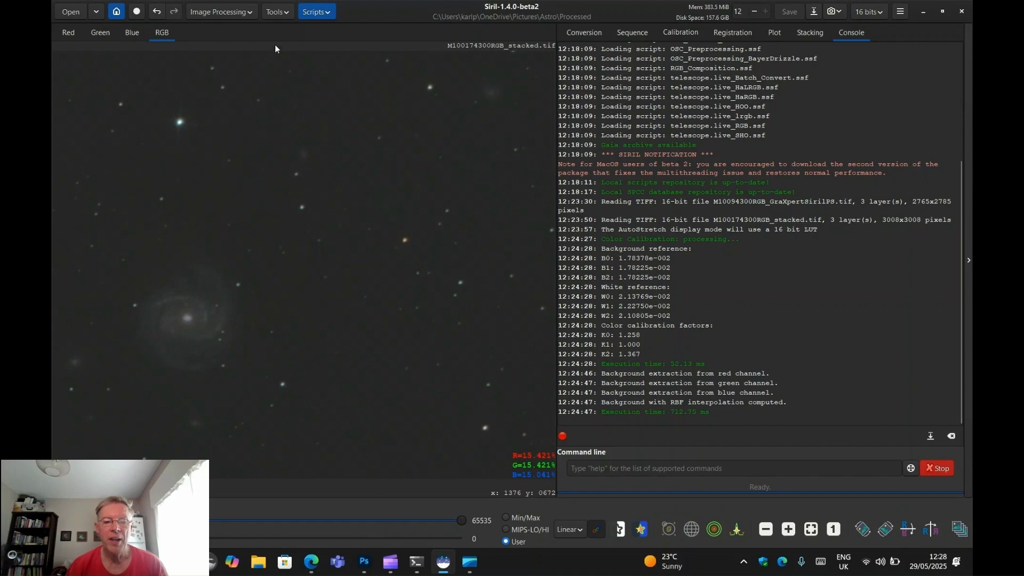
left_click(251, 16)
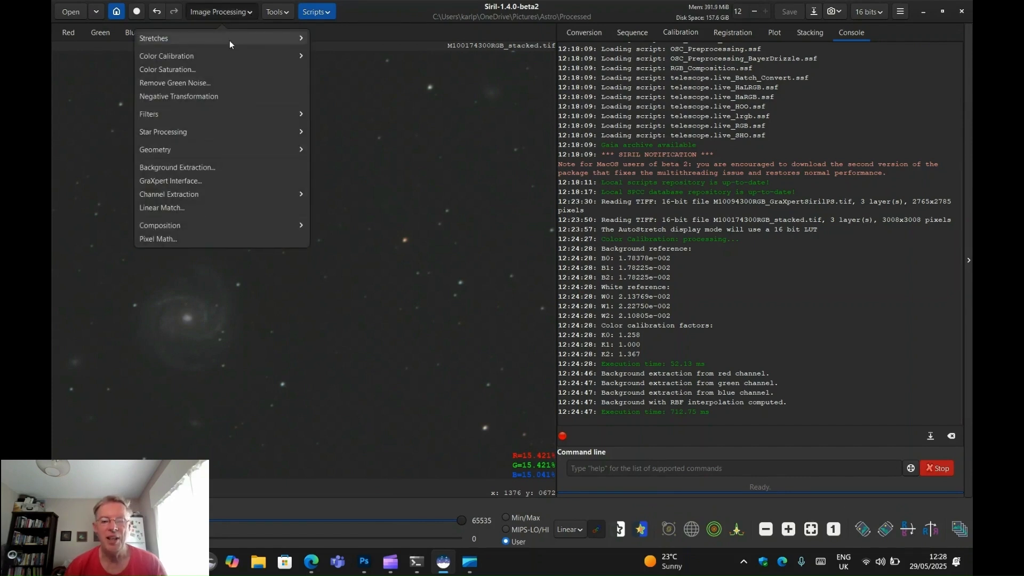
left_click(229, 40)
left_click(216, 52)
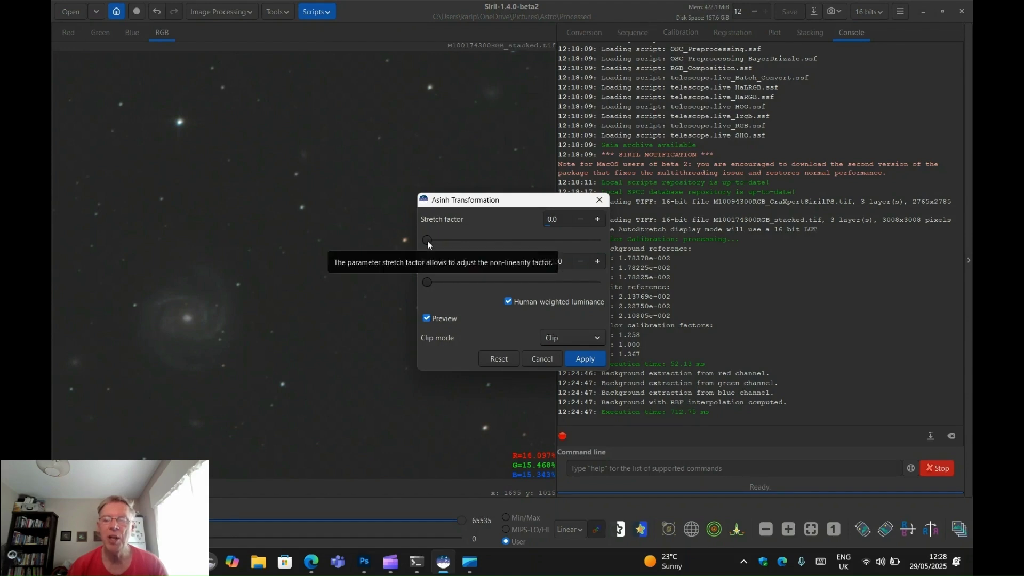
left_click_drag(428, 241, 440, 241)
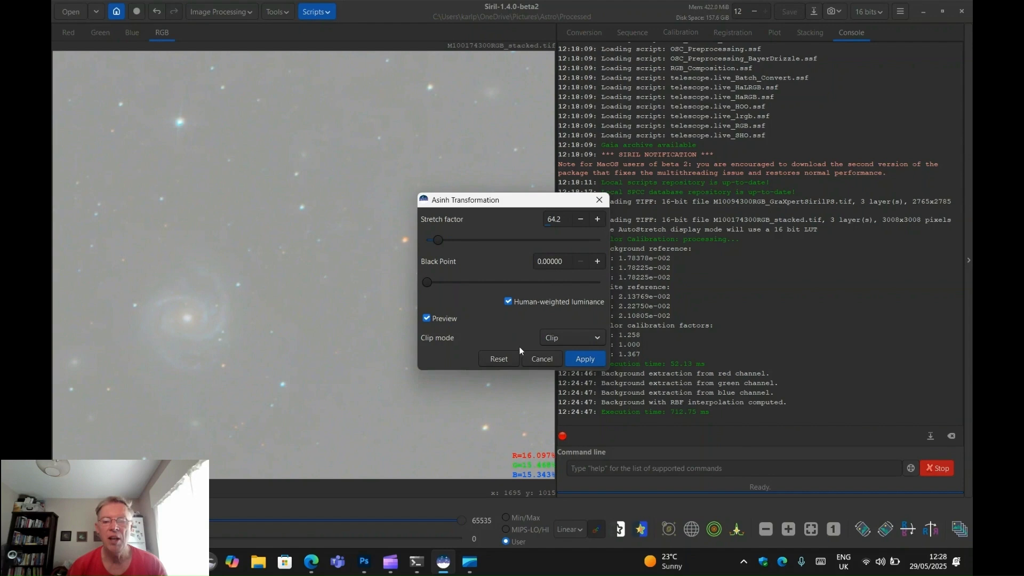
Raise the second Asinh stretch's black point to about 0.15084 and confirm the transformation.
left_click(453, 283)
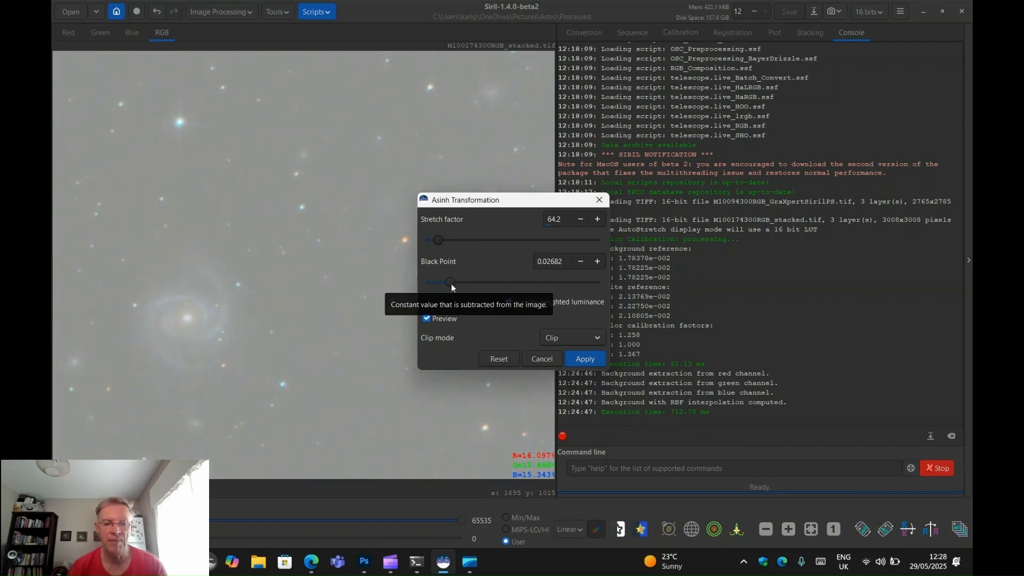
left_click_drag(451, 283, 557, 288)
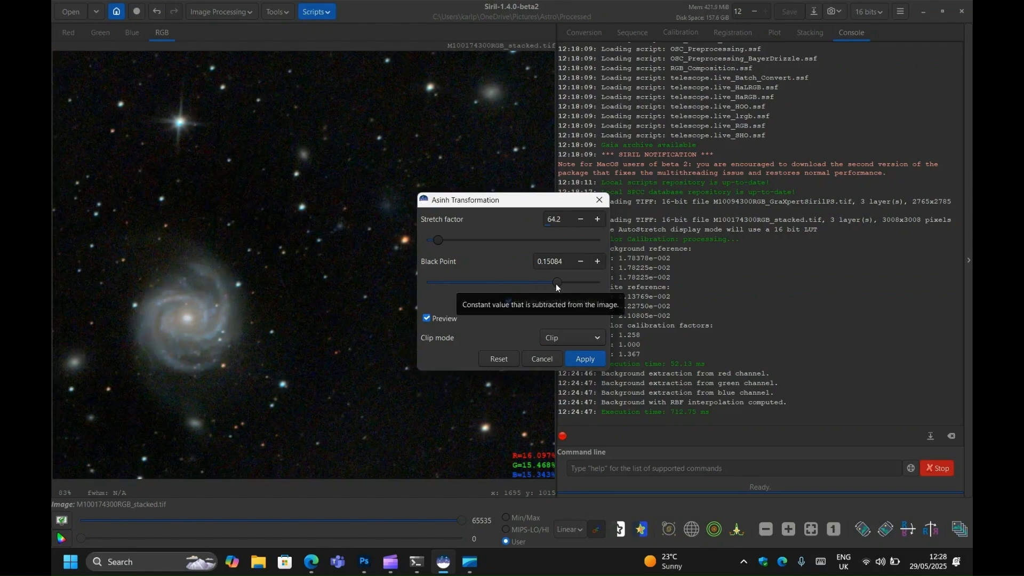
key("Return")
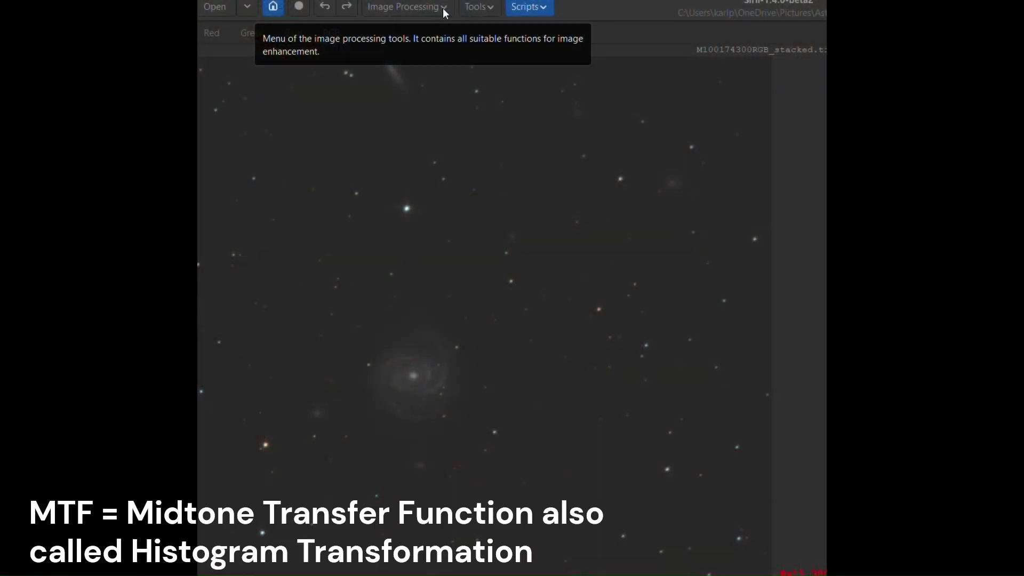
Open the Histogram Transformation, place its dialog beside the galaxy, and preview the autostretch algorithm.
left_click(444, 10)
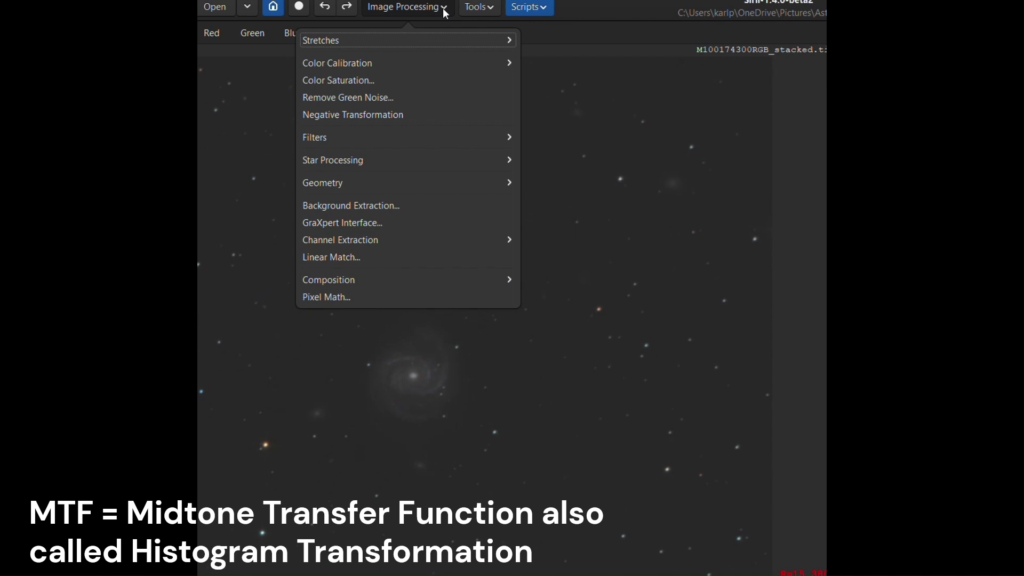
left_click(377, 38)
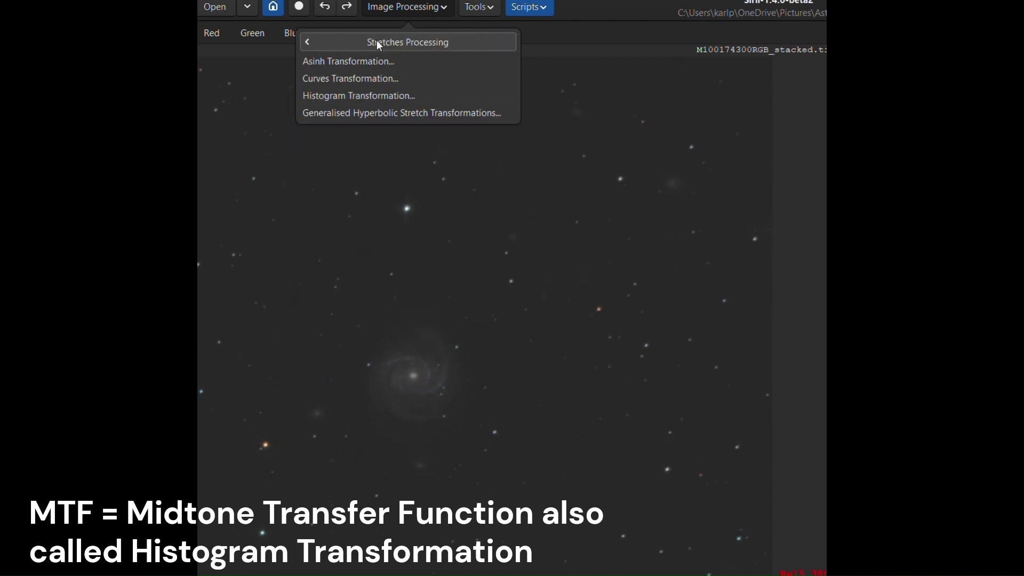
left_click(383, 97)
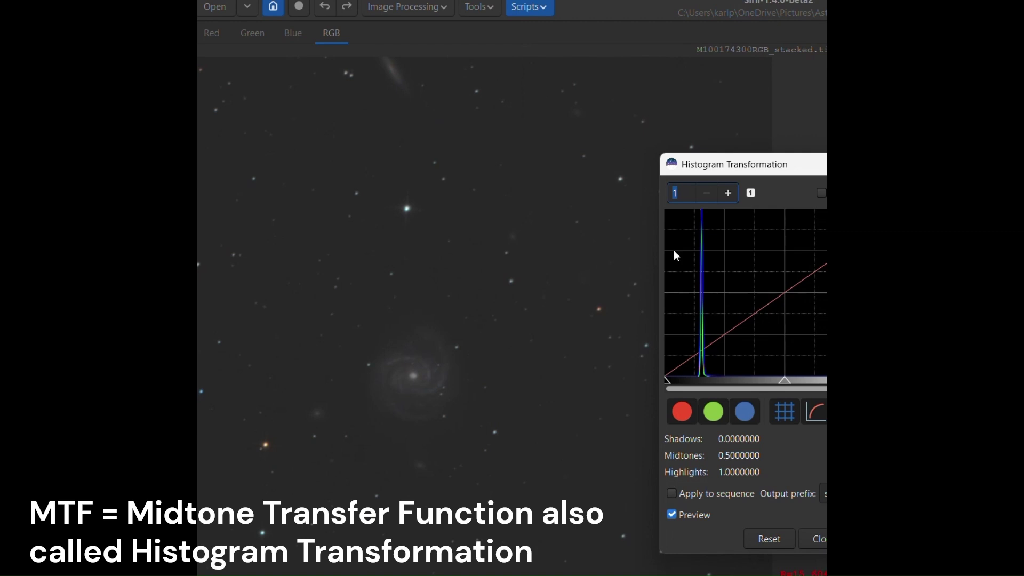
left_click_drag(746, 166, 652, 85)
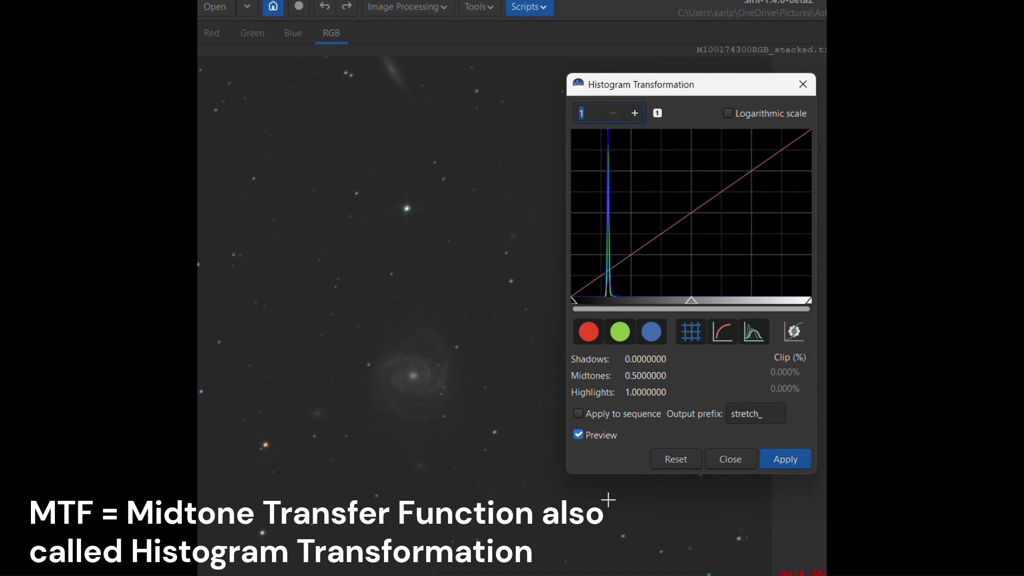
left_click(796, 334)
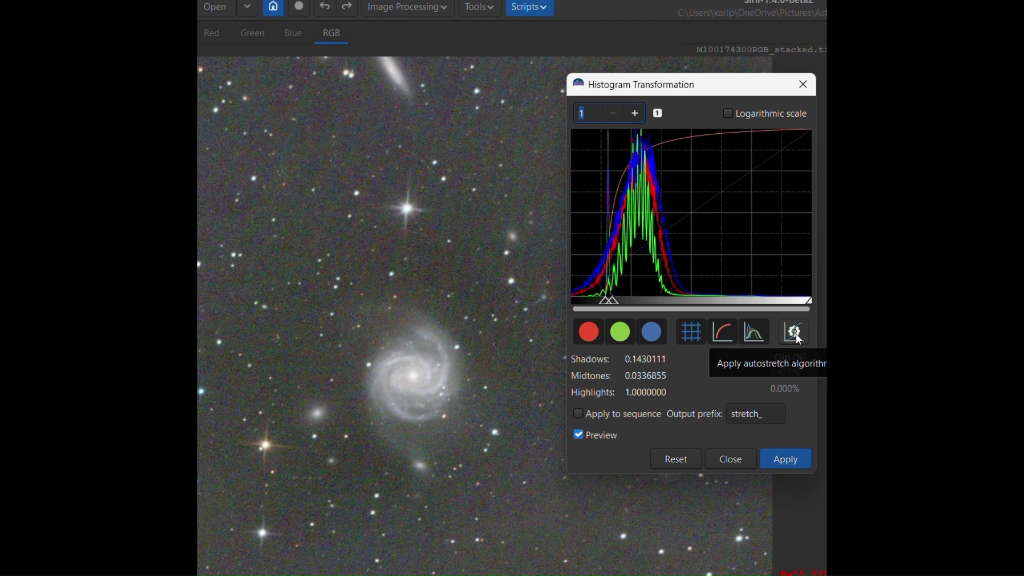
Reset the histogram transformation, run the autostretch again, and move the dialog off the image to reveal the preview.
left_click(684, 460)
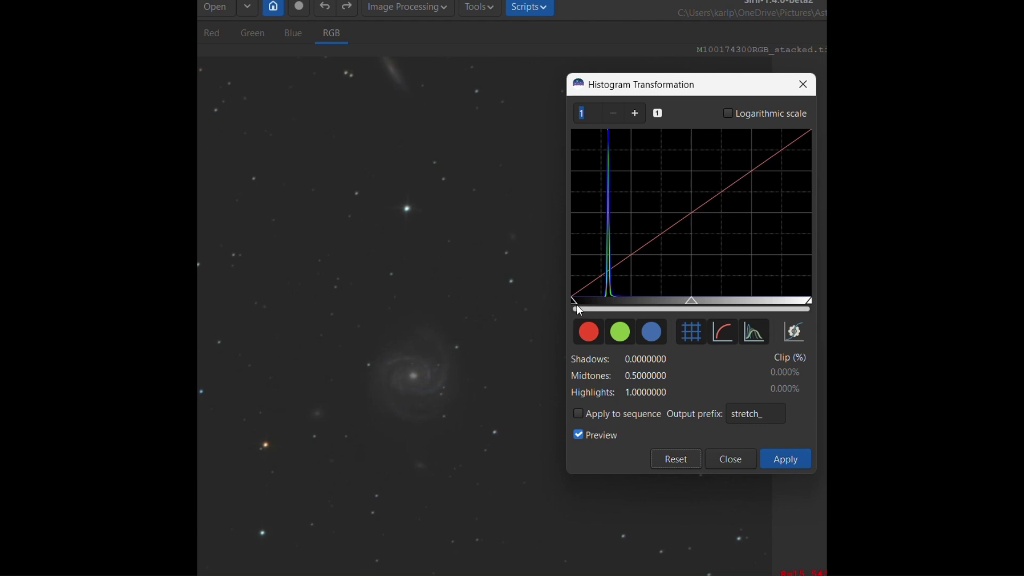
left_click(792, 336)
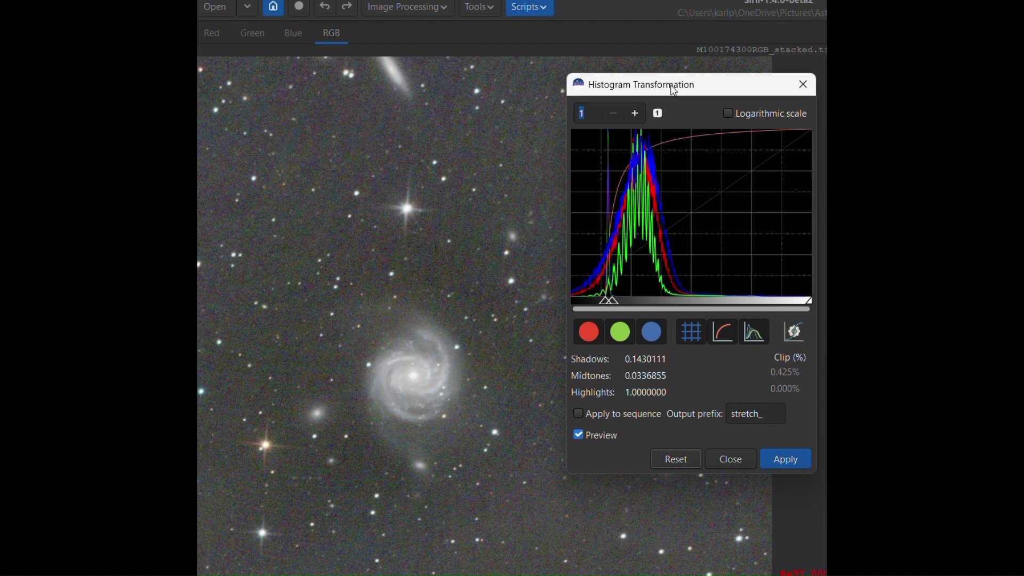
left_click_drag(674, 92, 939, 94)
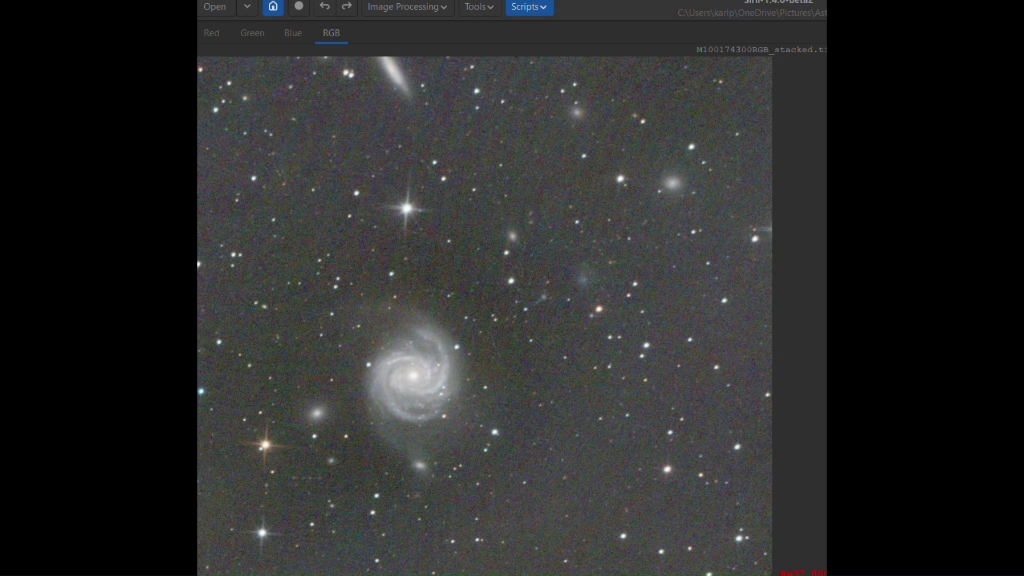
Bring the histogram dialog back beside the galaxy, try lowering the highlights to about 0.819, and restore them to 1.0.
left_click_drag(939, 93, 666, 93)
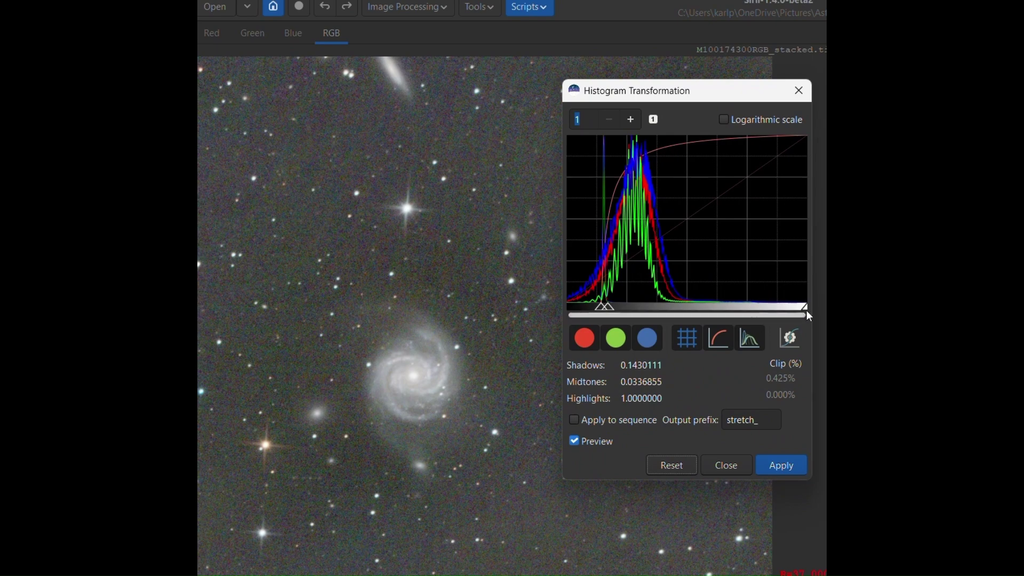
left_click_drag(806, 309, 766, 310)
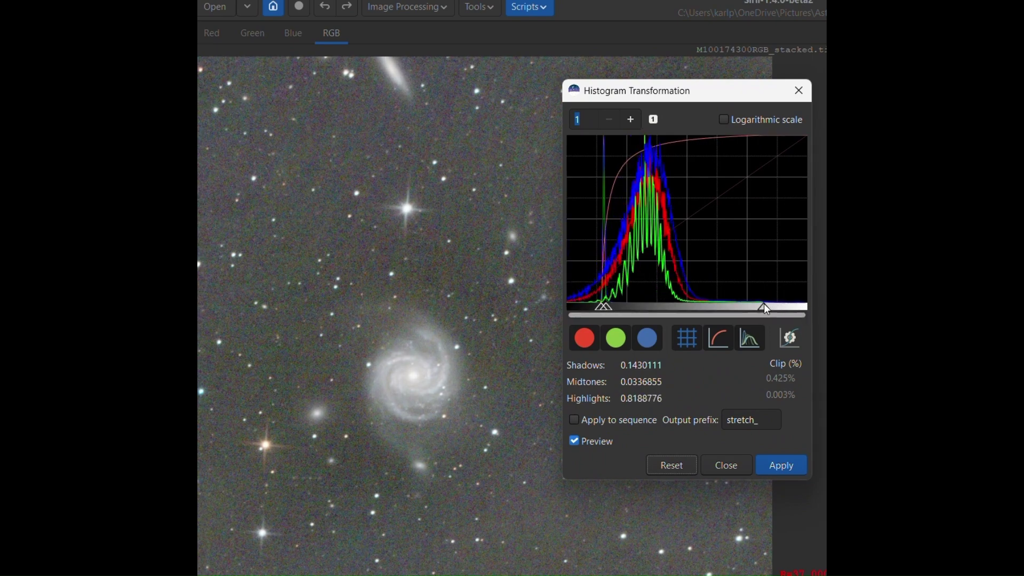
left_click_drag(765, 309, 810, 308)
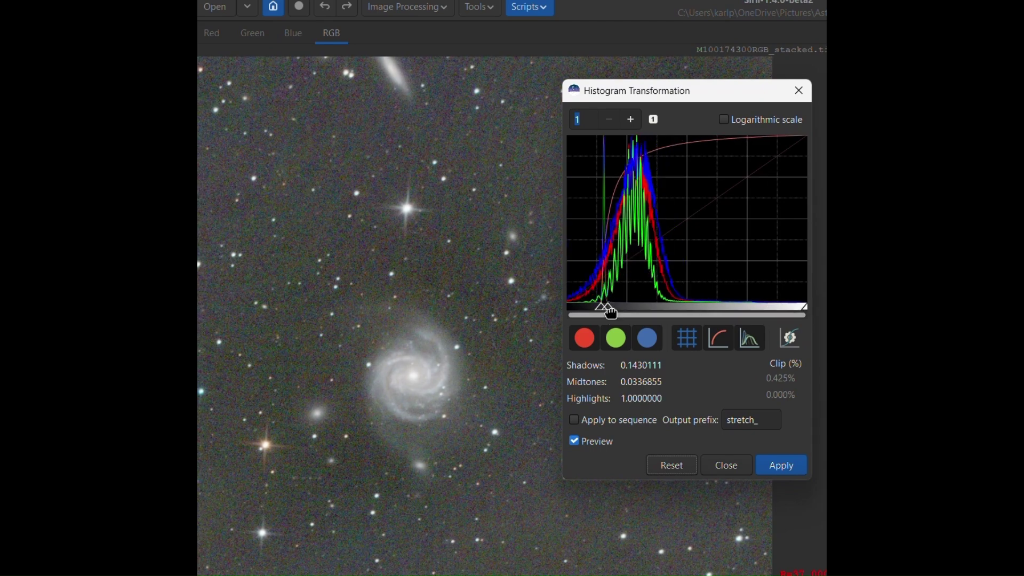
Adjust the histogram midtones to about 0.098 to darken the background, and lower them in small steps through 0.074 to about 0.050.
left_click_drag(609, 309, 623, 312)
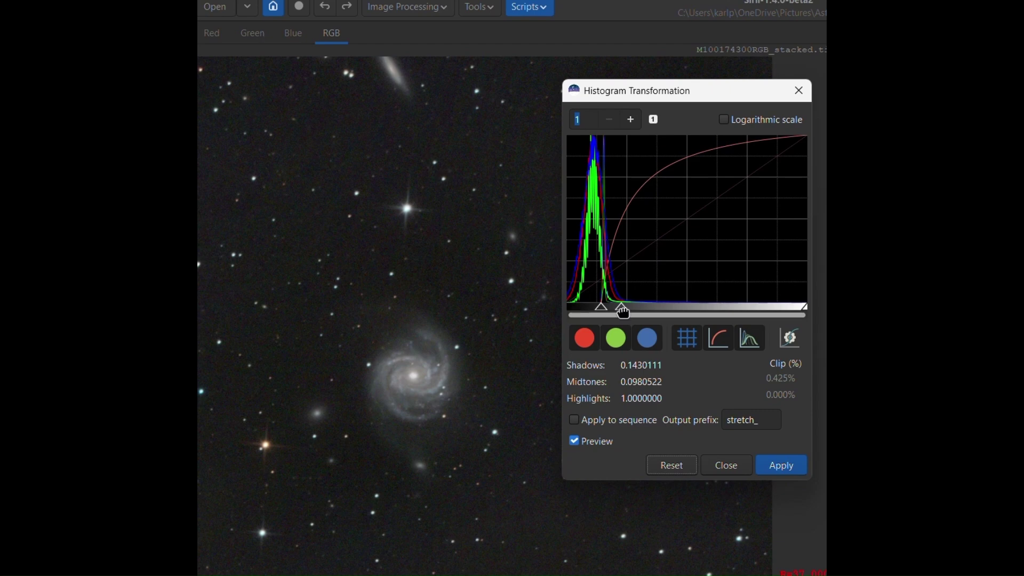
left_click_drag(623, 312, 619, 311)
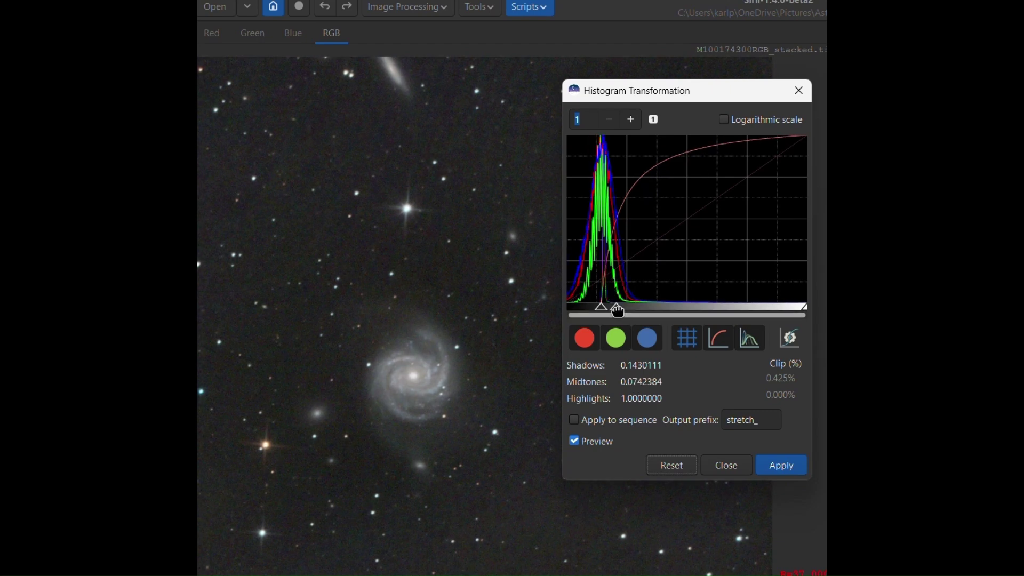
left_click_drag(617, 310, 614, 308)
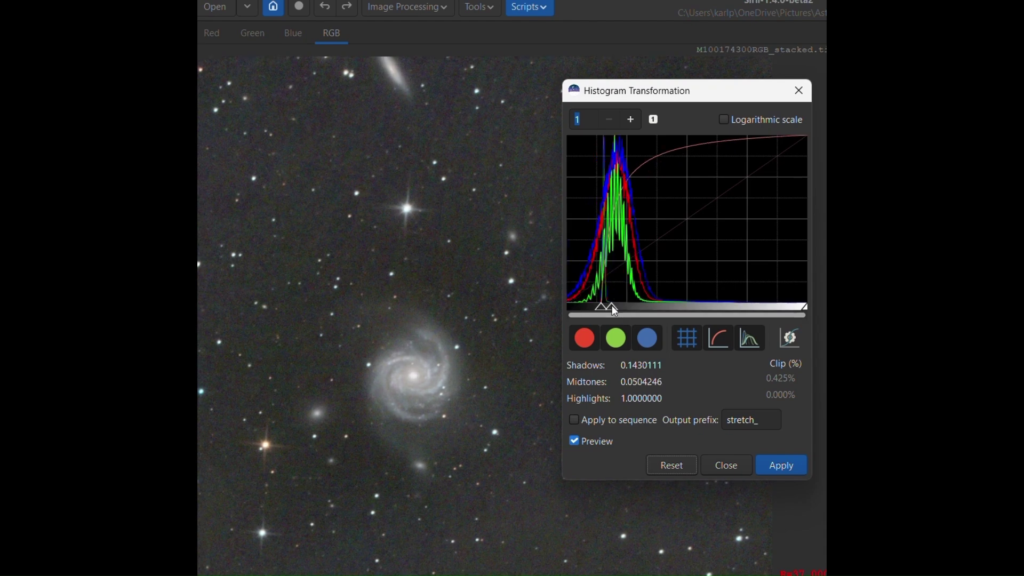
left_click_drag(612, 307, 610, 309)
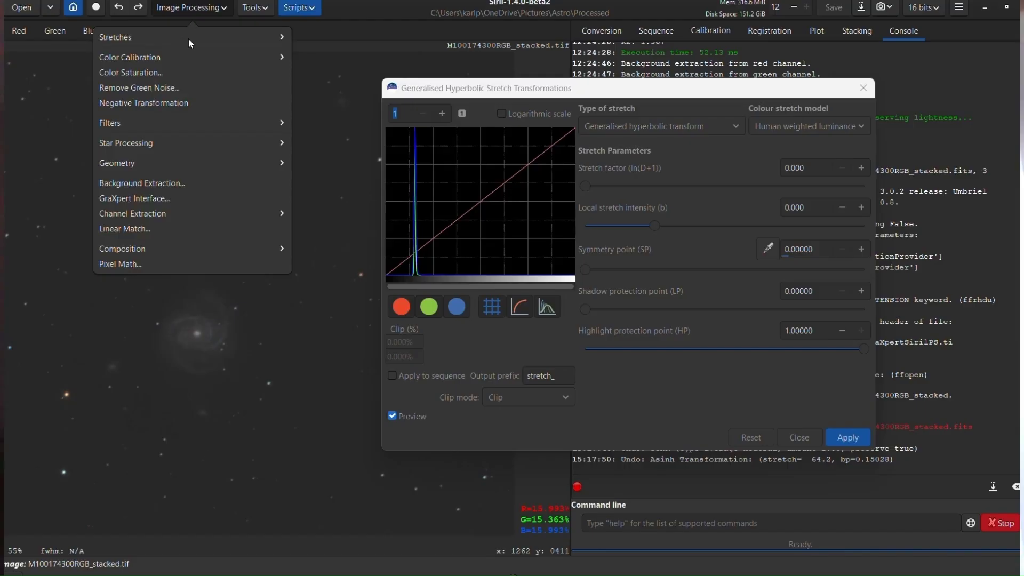
Open the Generalised Hyperbolic Stretch Transformations for the stacked galaxy image.
left_click(188, 38)
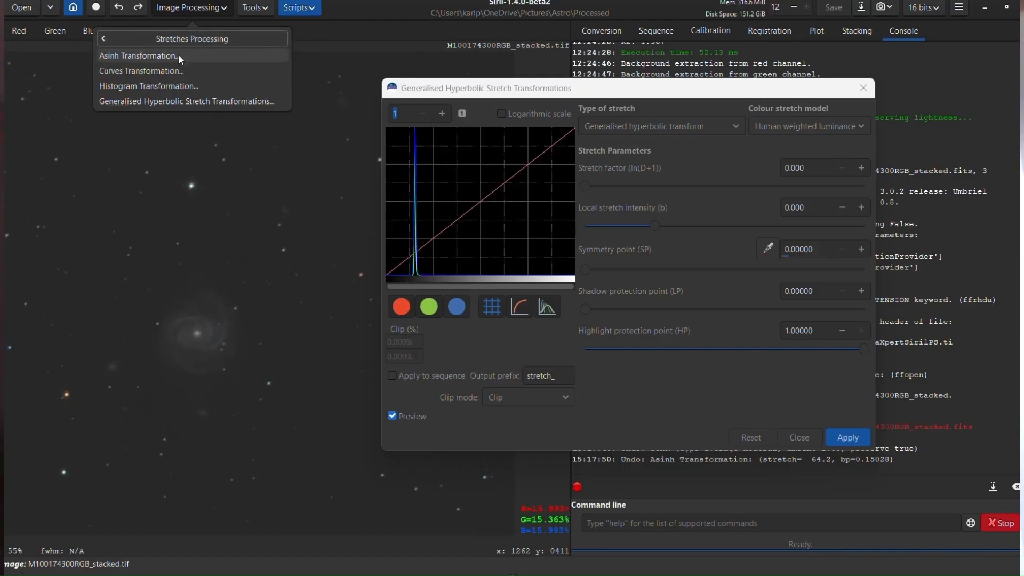
left_click(169, 101)
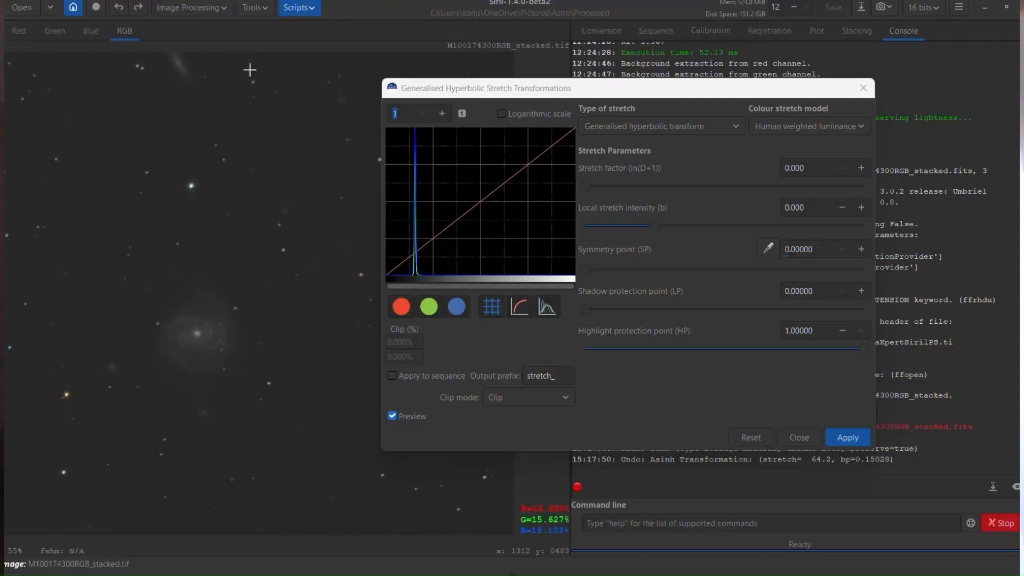
left_click(191, 7)
mouse_move(110, 37)
left_click(150, 102)
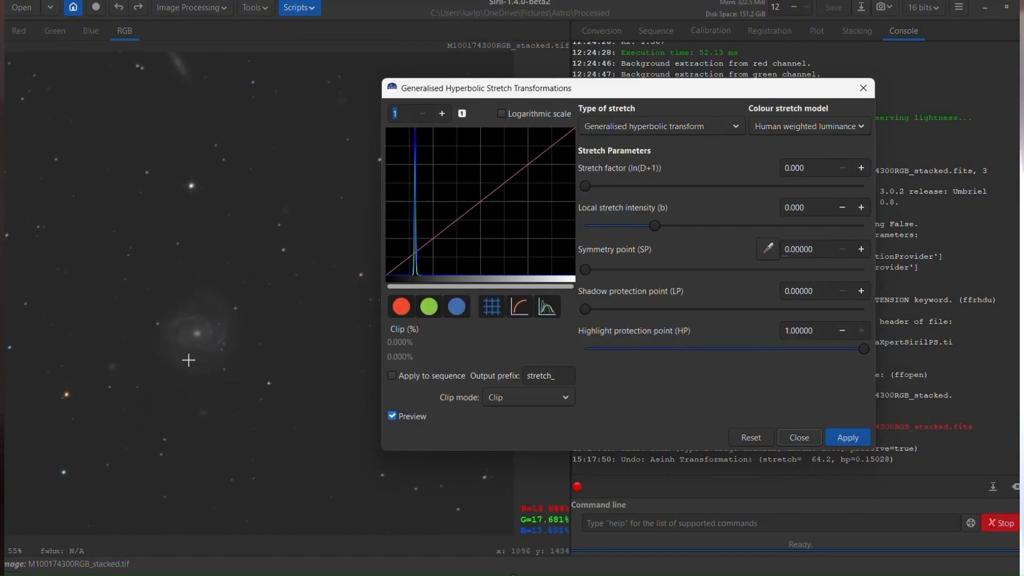
Sample a symmetry point of 0.17529 from a small area just below the galaxy core and apply a stretch factor of about 0.593.
scroll(286, 293, "up", 2)
left_click_drag(60, 459, 122, 475)
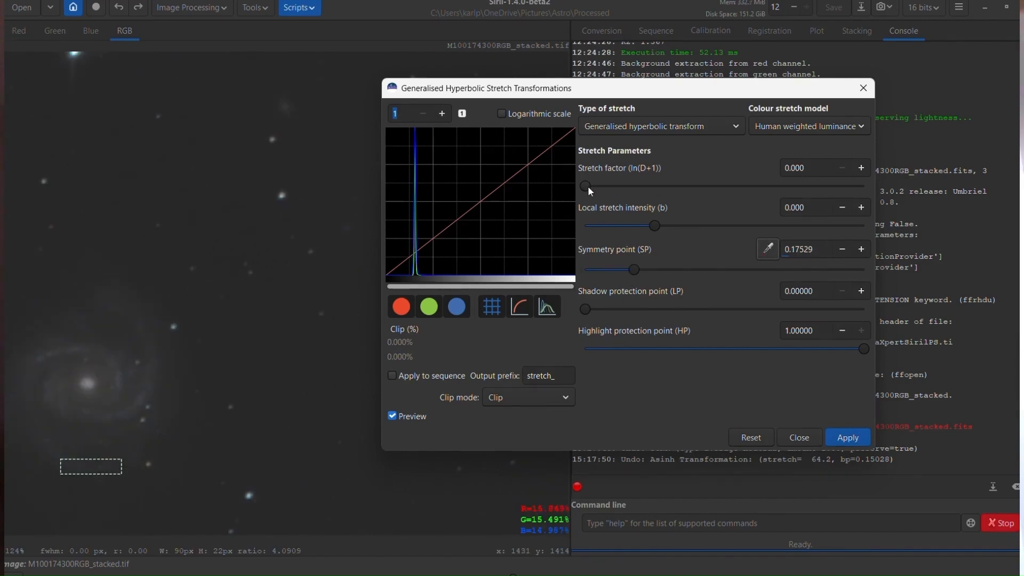
left_click_drag(588, 187, 655, 181)
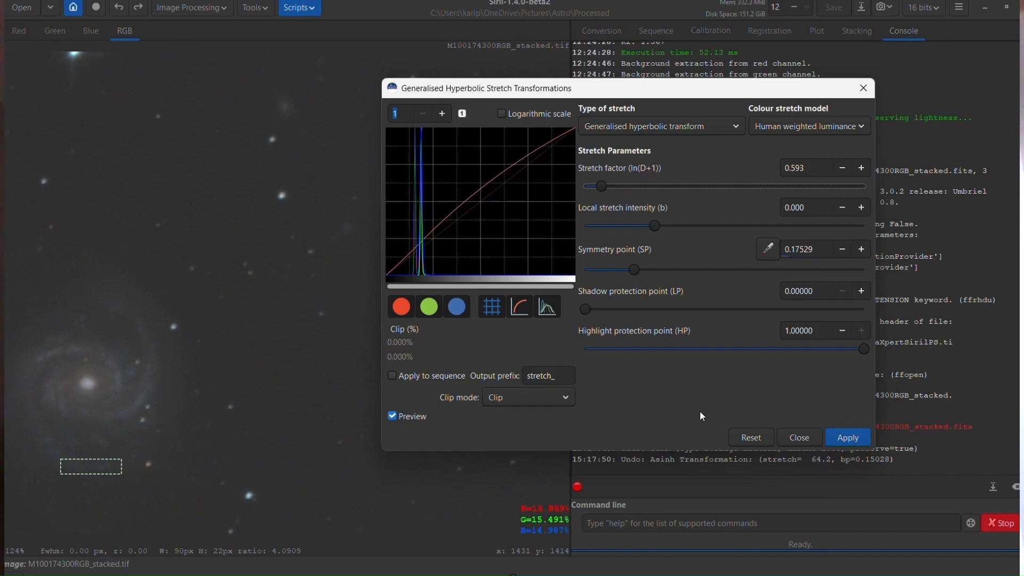
key("Home")
Resample the symmetry point as 0.23305 and apply a second hyperbolic stretch with factor 0.840 and local intensity -1.992.
left_click(769, 249)
left_click_drag(586, 184, 608, 185)
left_click(657, 224)
left_click_drag(658, 226, 627, 225)
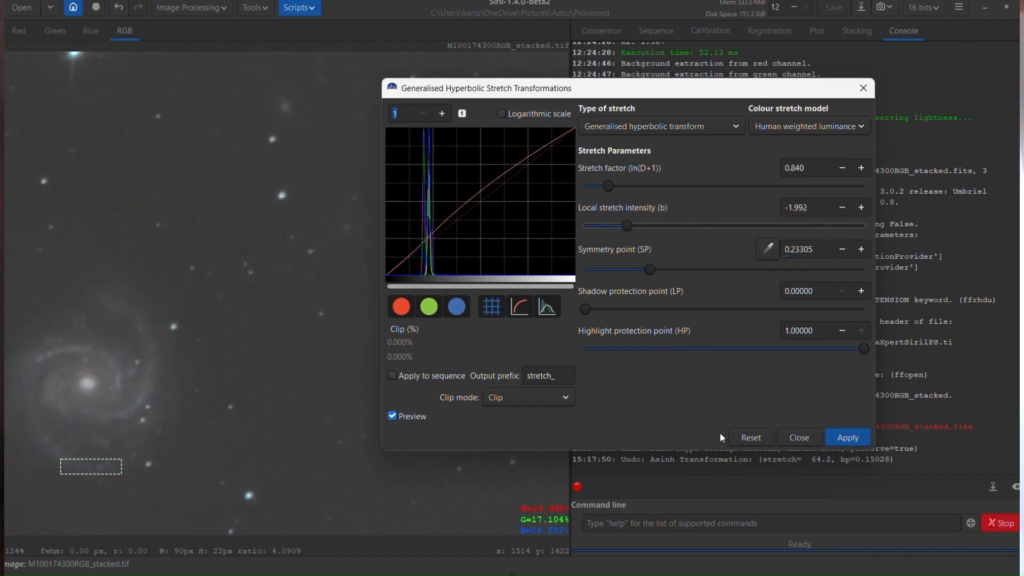
left_click(737, 436)
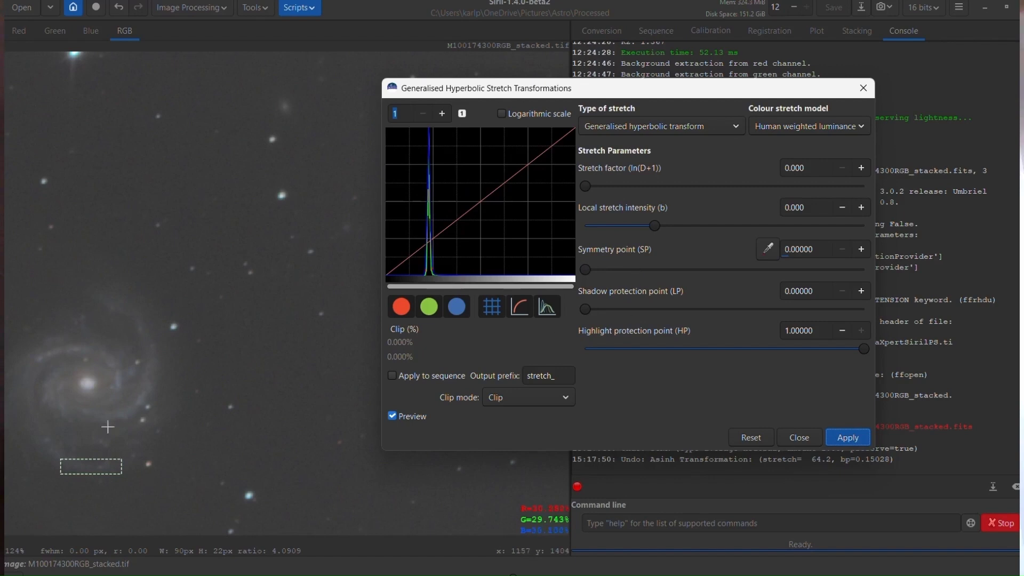
Resample the symmetry point as 0.26816 and apply a hyperbolic stretch with factor 0.489 and local intensity -0.505.
left_click(768, 248)
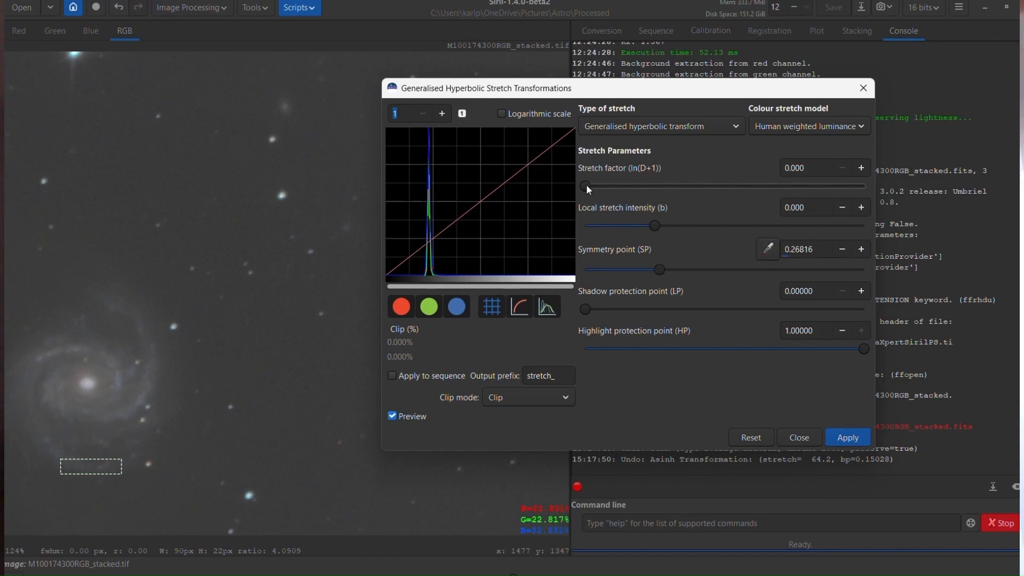
left_click_drag(587, 184, 641, 179)
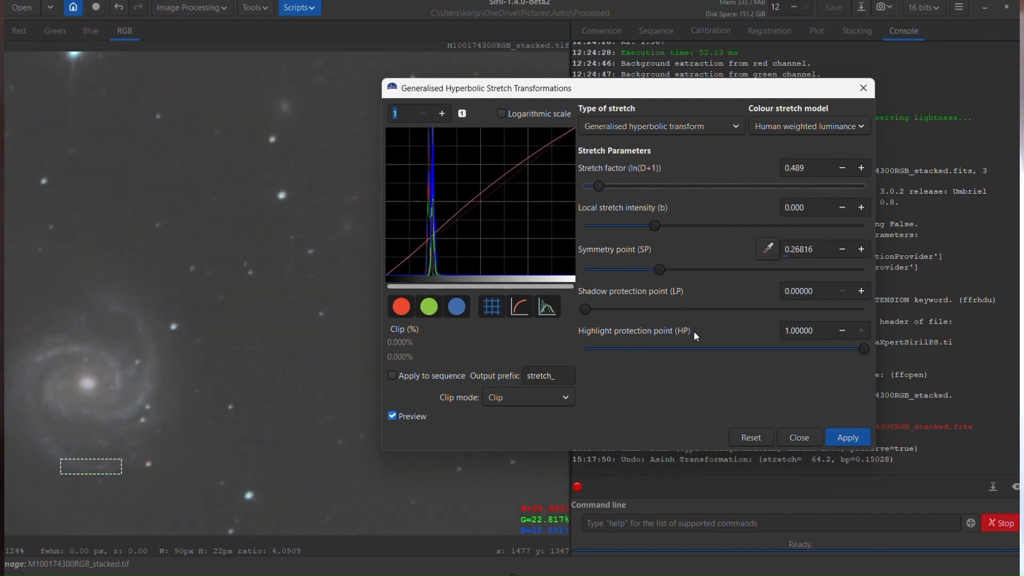
left_click_drag(656, 226, 649, 225)
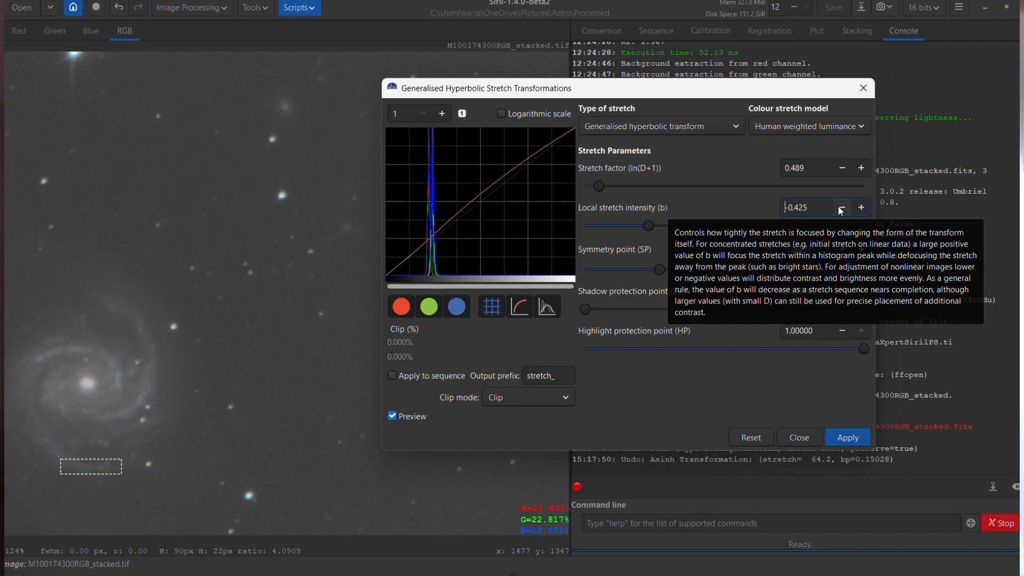
left_click(840, 209)
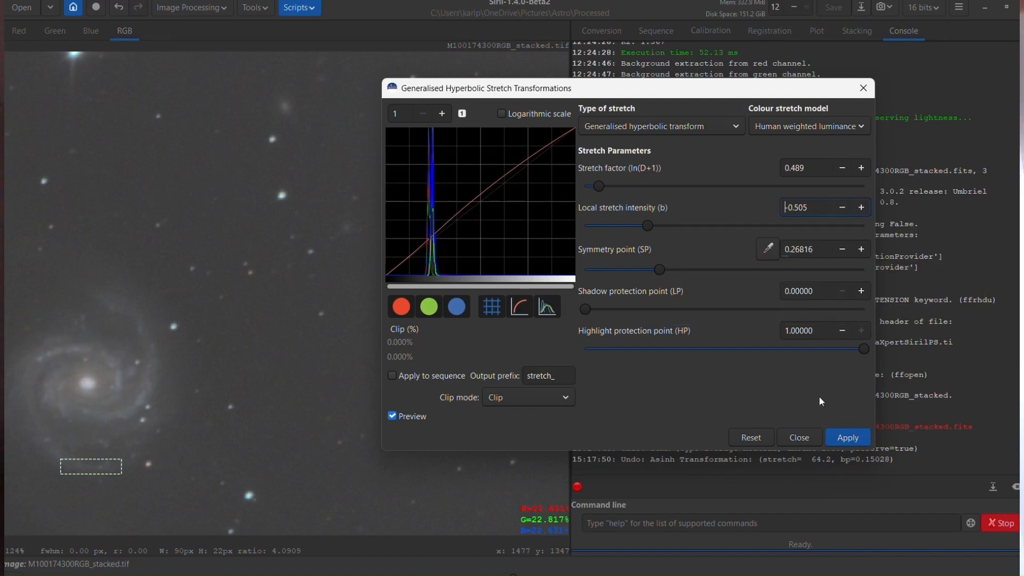
left_click(841, 437)
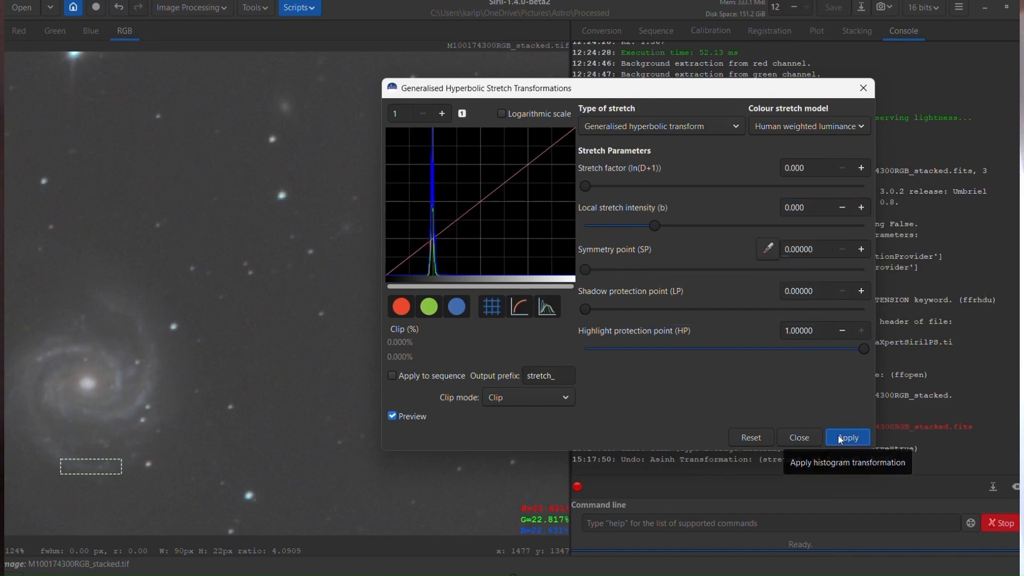
Set the local stretch intensity to about -1.484, raise the stretch factor slightly, and apply another hyperbolic stretch.
mouse_move(656, 225)
left_mouse_down()
mouse_move(627, 223)
mouse_move(637, 223)
left_mouse_up()
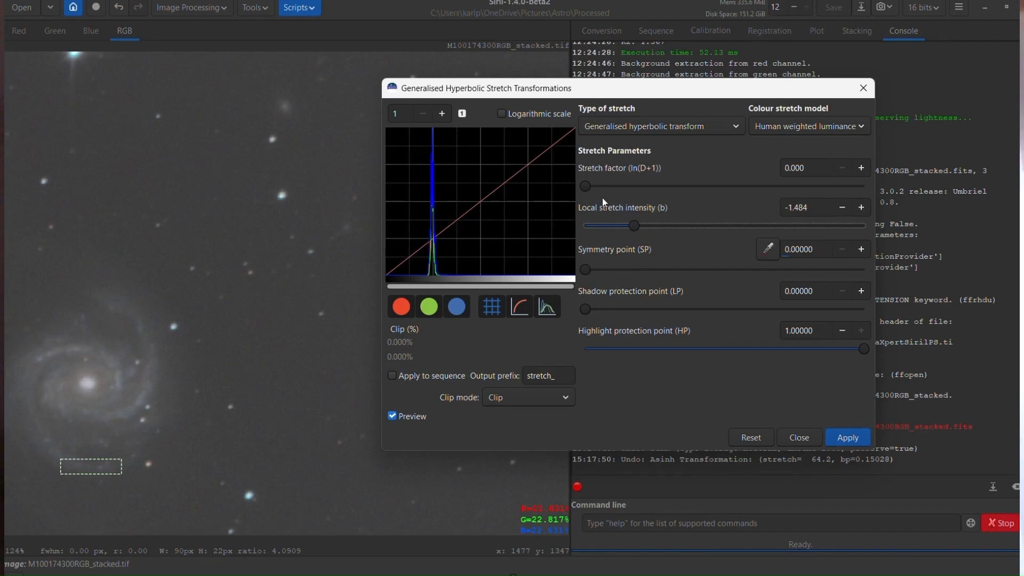
left_click_drag(585, 186, 602, 185)
left_click(848, 436)
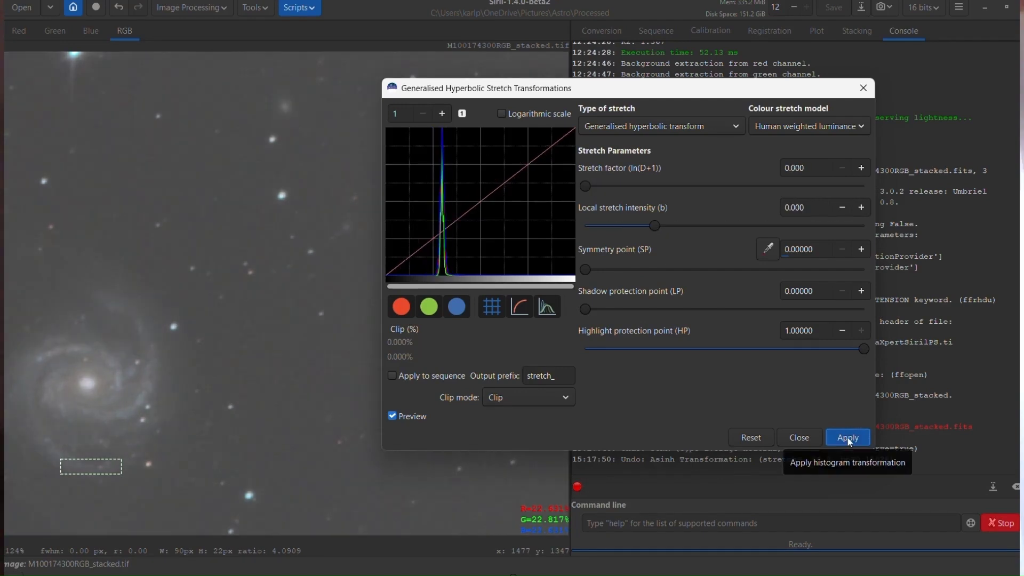
Change the stretch type to Linear stretch (BP shift) and apply a black point of about 0.26172.
left_click(732, 128)
left_click(681, 198)
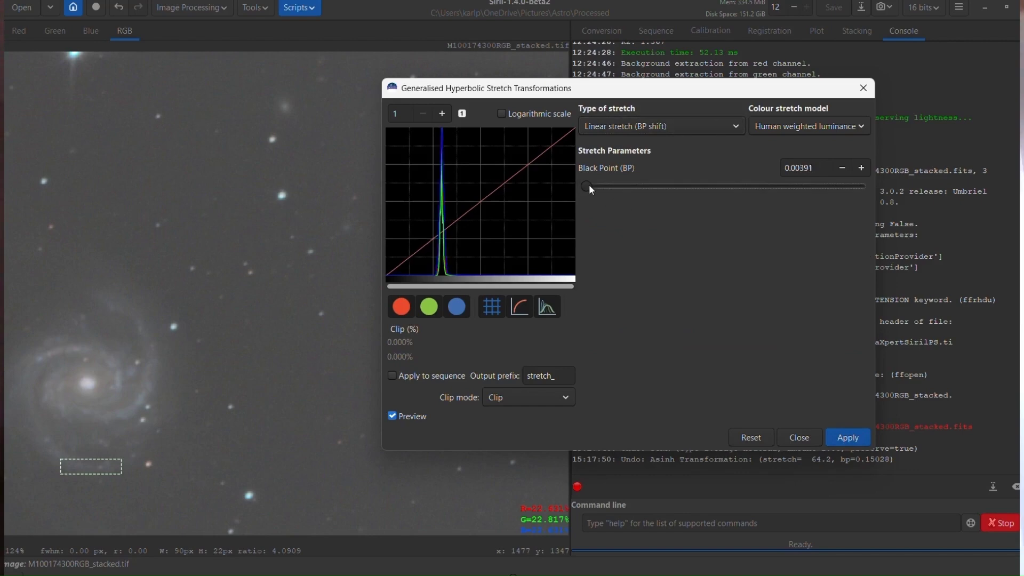
left_click_drag(589, 185, 661, 186)
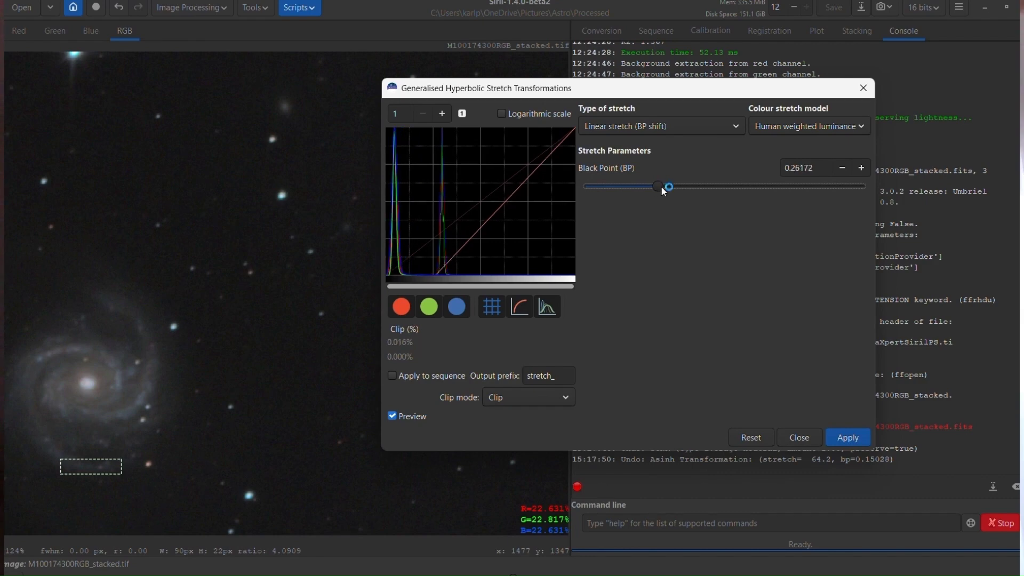
left_click(840, 438)
Return to the Generalised hyperbolic transform, sample a symmetry point of 0.11793, and apply a stretch factor of about 0.762.
left_click(706, 127)
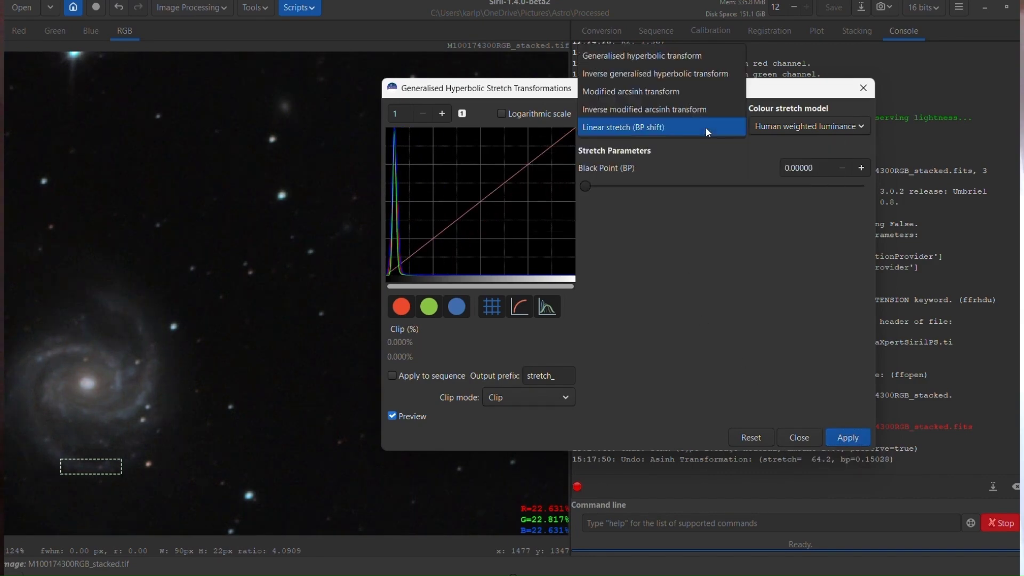
left_click(680, 58)
left_click(767, 251)
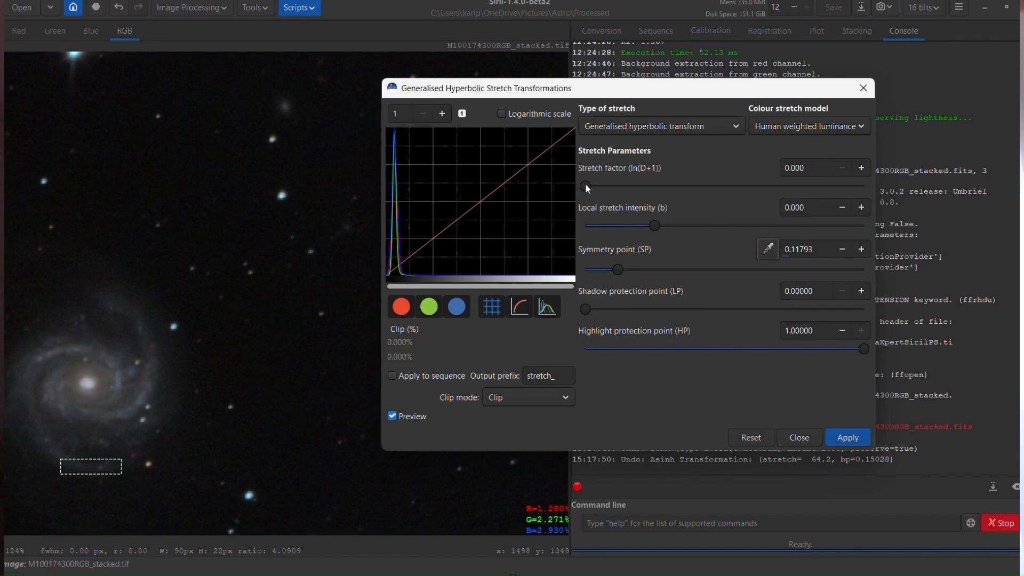
left_click_drag(584, 185, 607, 183)
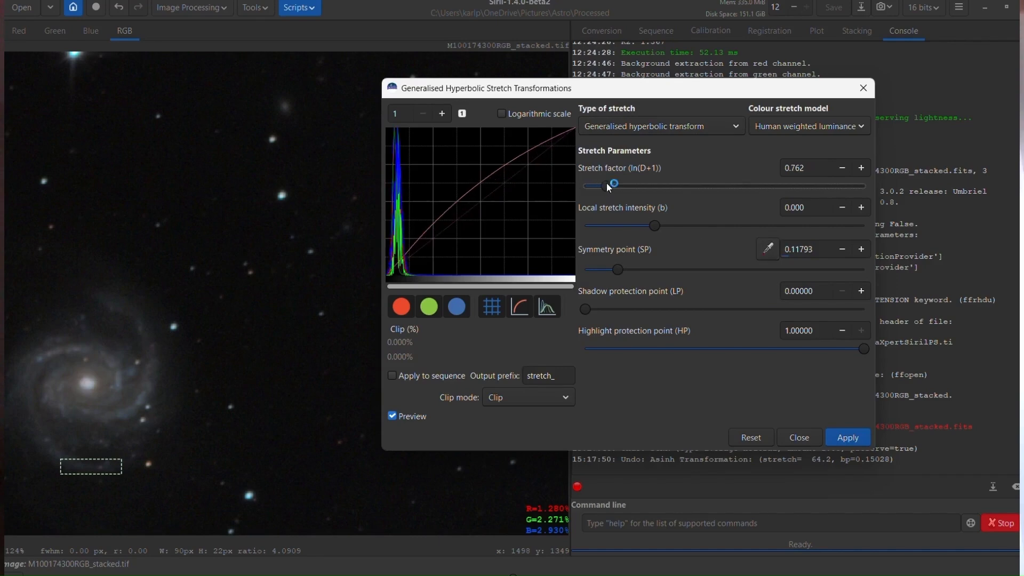
left_click(841, 440)
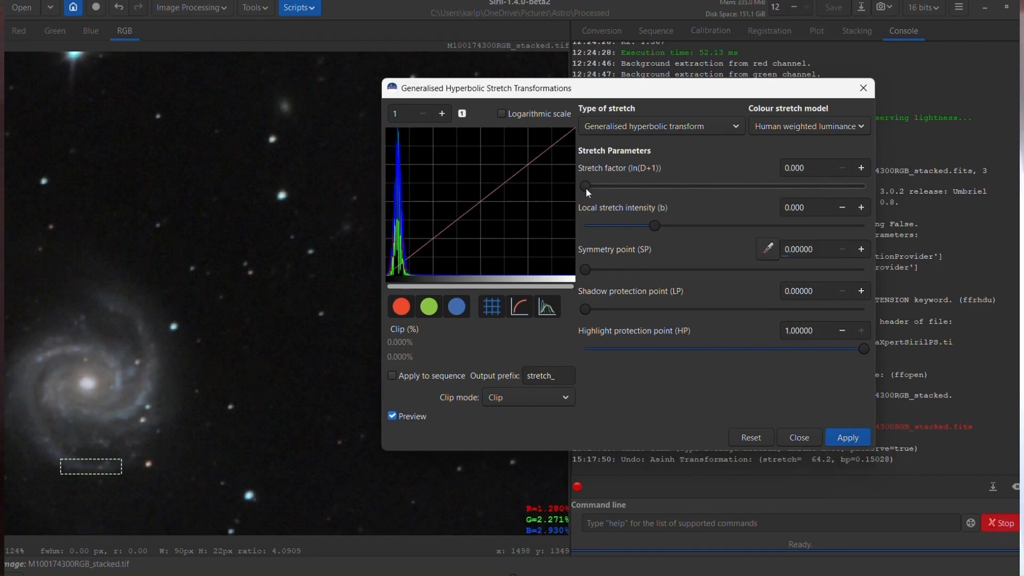
Apply two more slight hyperbolic stretches with the symmetry point at 0, using a factor of about 0.176 for the second.
mouse_move(586, 187)
left_mouse_down()
mouse_move(603, 188)
mouse_move(591, 187)
left_mouse_up()
left_click(844, 443)
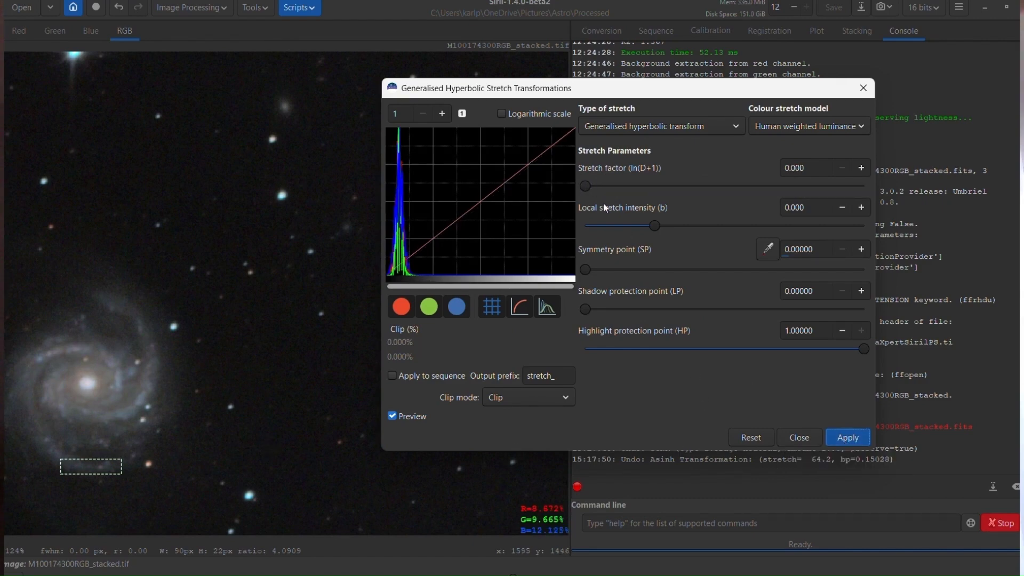
left_click_drag(586, 186, 598, 191)
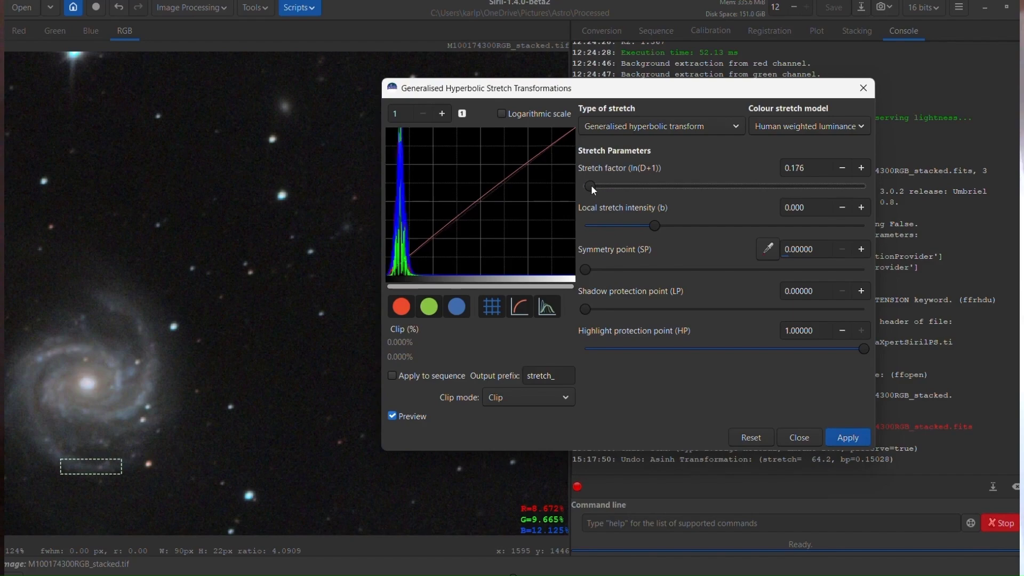
left_click(840, 442)
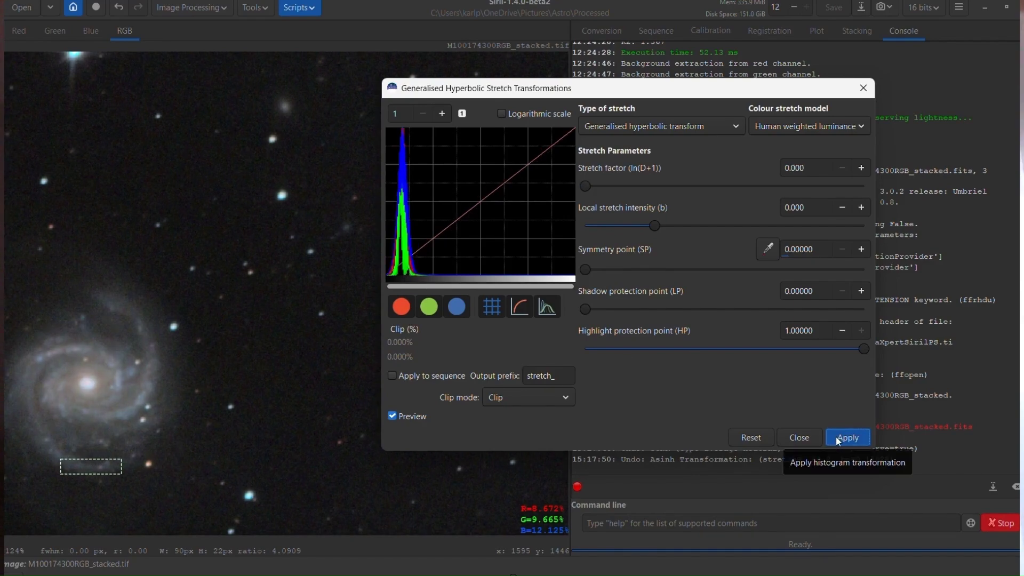
Close and reopen the hyperbolic stretch transformation, and switch it to Linear stretch (BP shift) to adjust the black point from 0.00049.
left_click(799, 438)
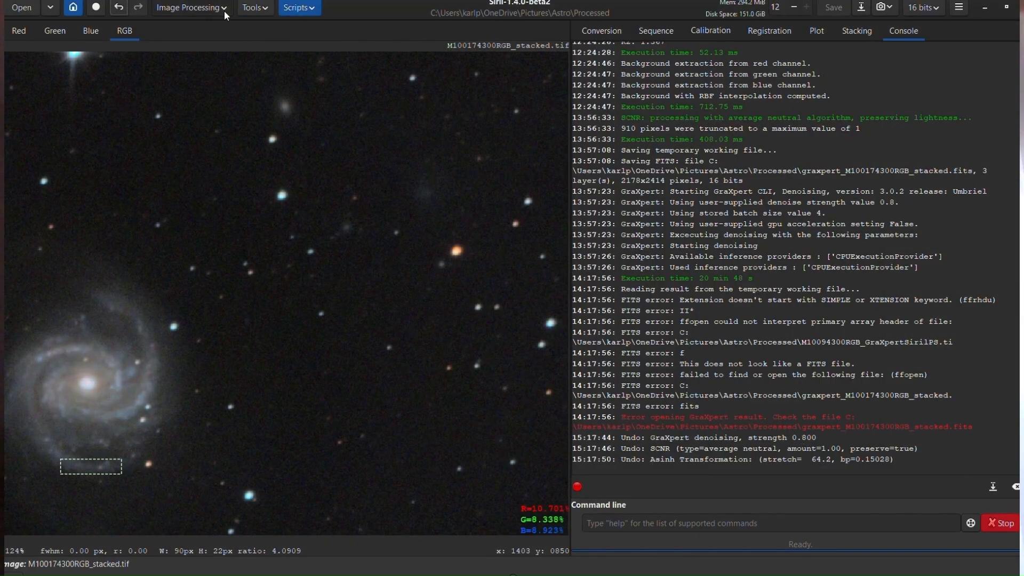
left_click(191, 7)
left_click(160, 39)
left_click(186, 102)
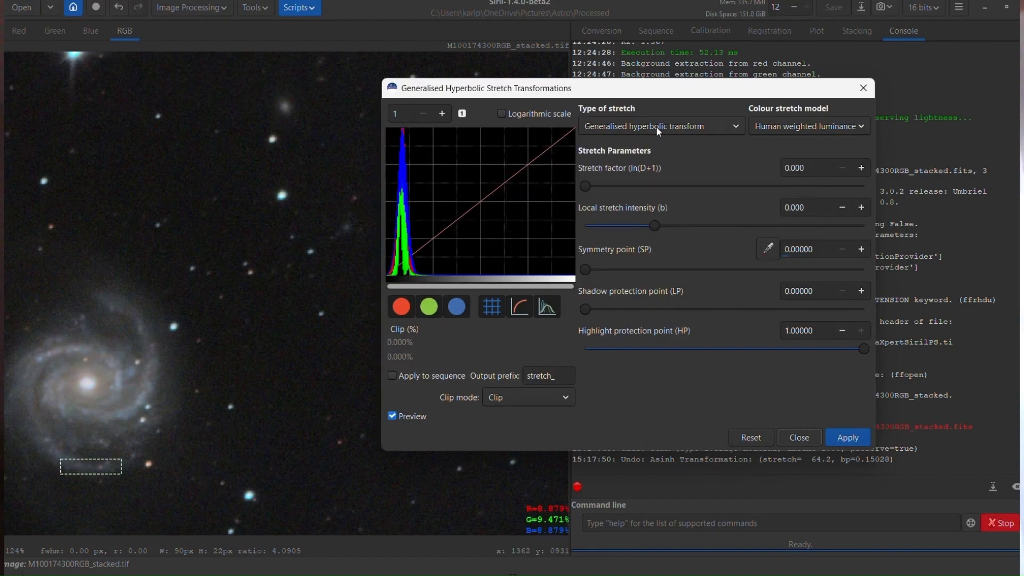
left_click(658, 127)
left_click(597, 194)
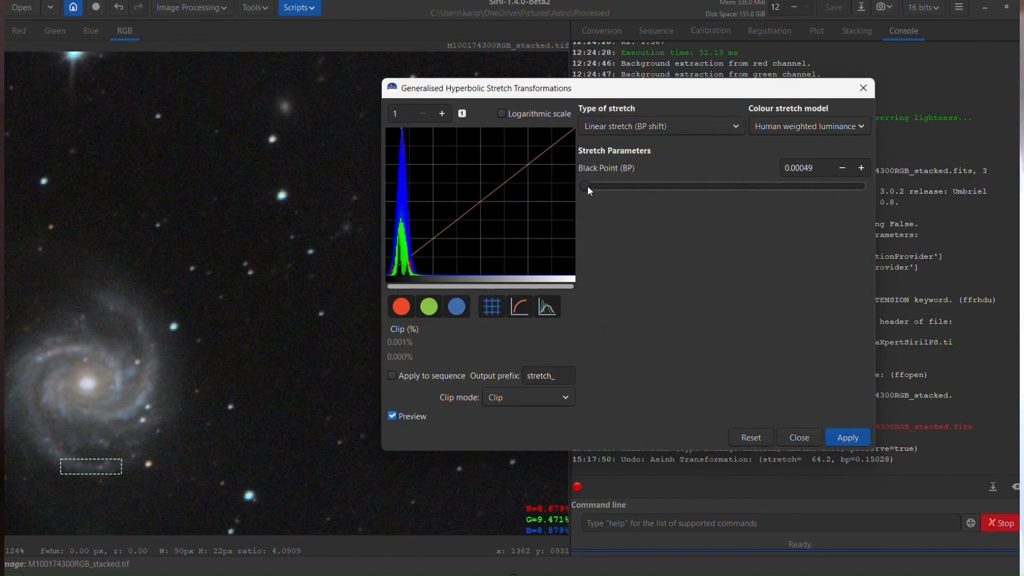
key("Escape")
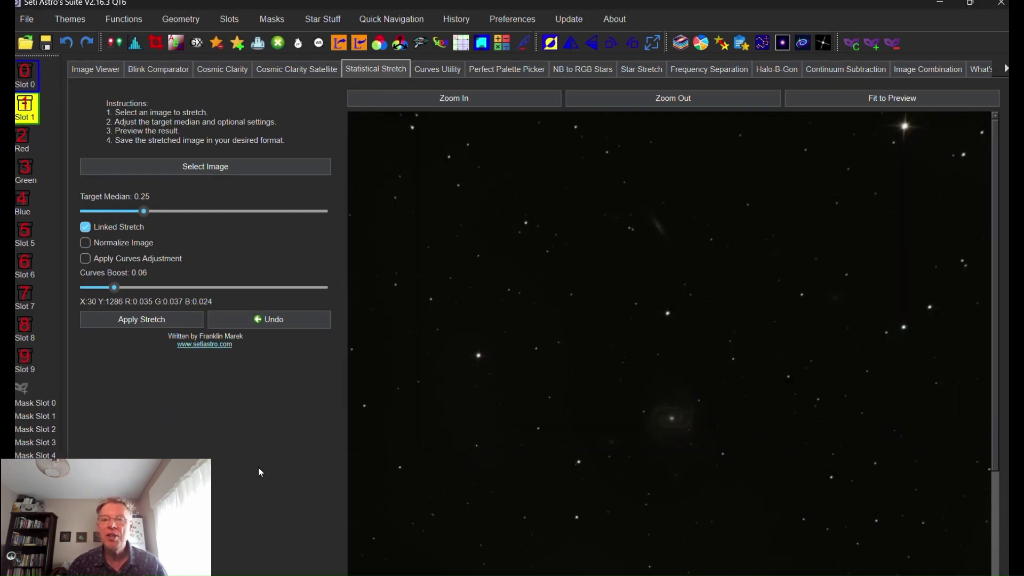
In Seti Astro's Suite, apply a linked Statistical Stretch to the galaxy image with a target median of 0.25.
left_click(186, 321)
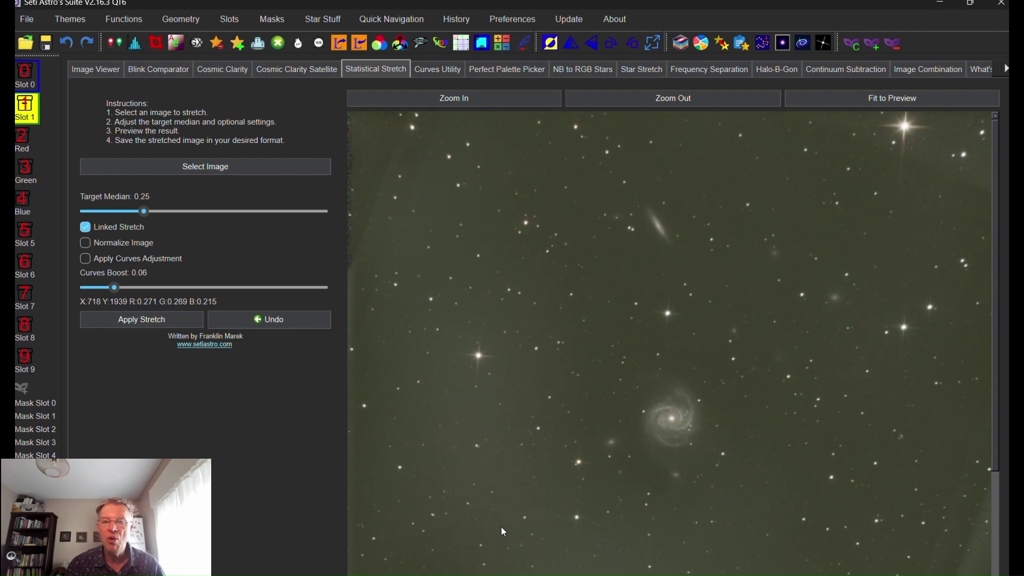
Remove green noise from the stretched galaxy image with an amount of 0.46 and inspect the galaxy up close.
scroll(501, 527, "up", 1)
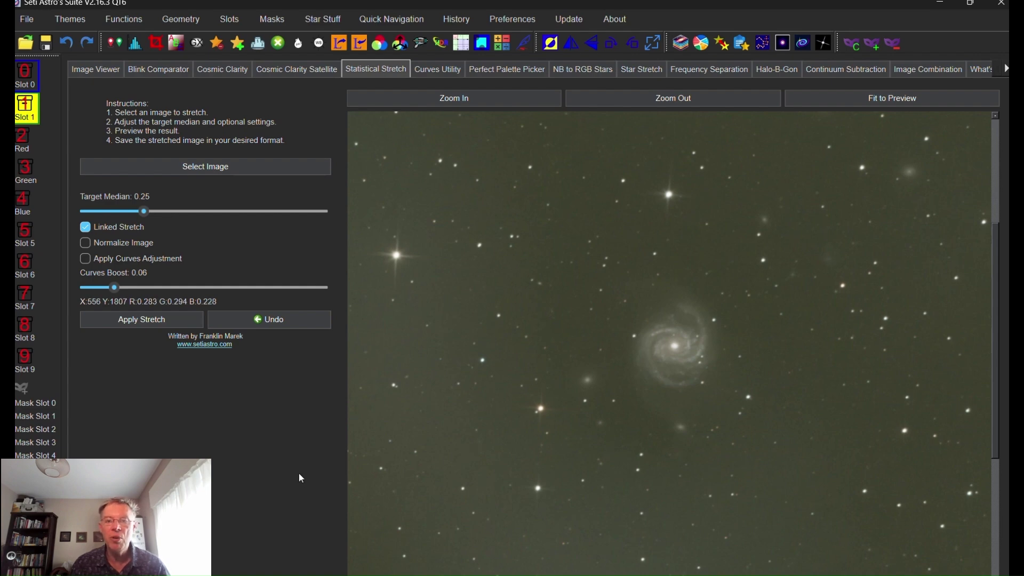
left_click(278, 42)
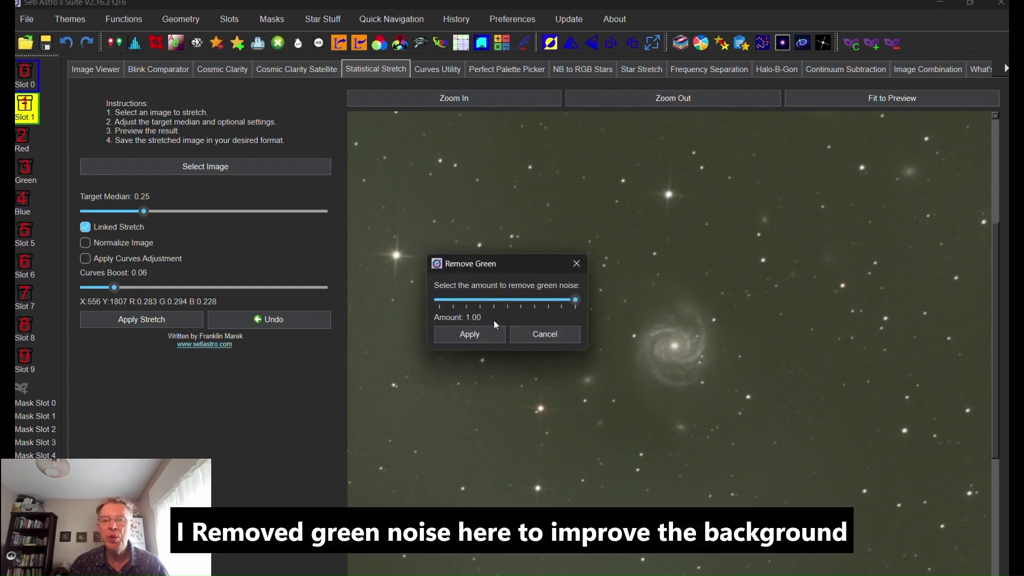
left_click_drag(575, 301, 502, 300)
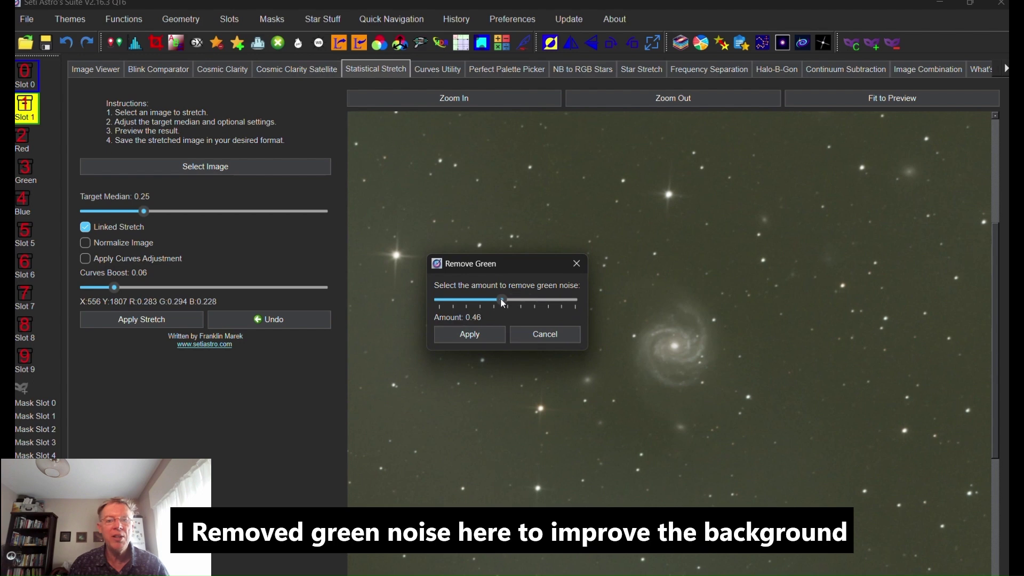
left_click(488, 337)
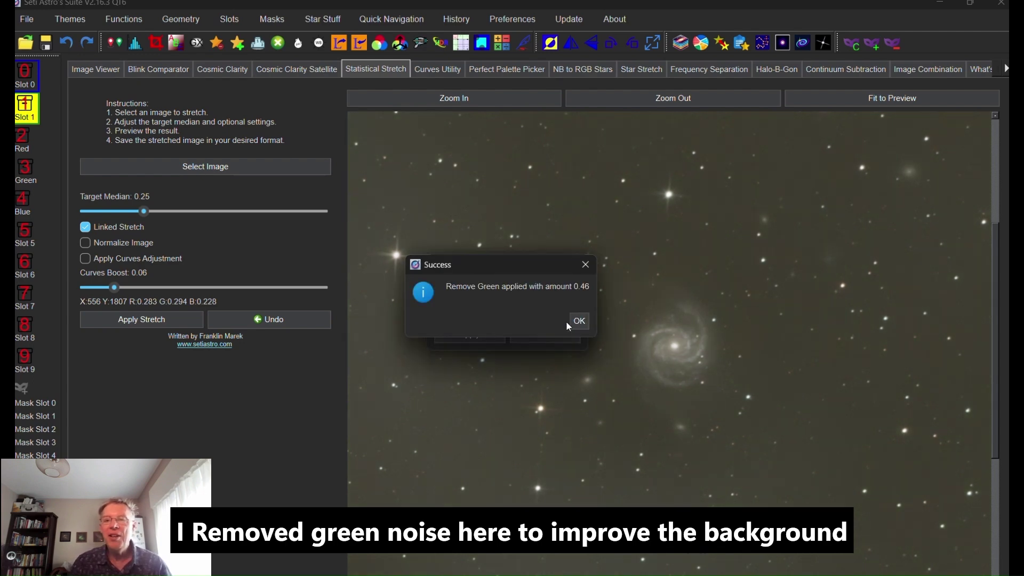
left_click(579, 320)
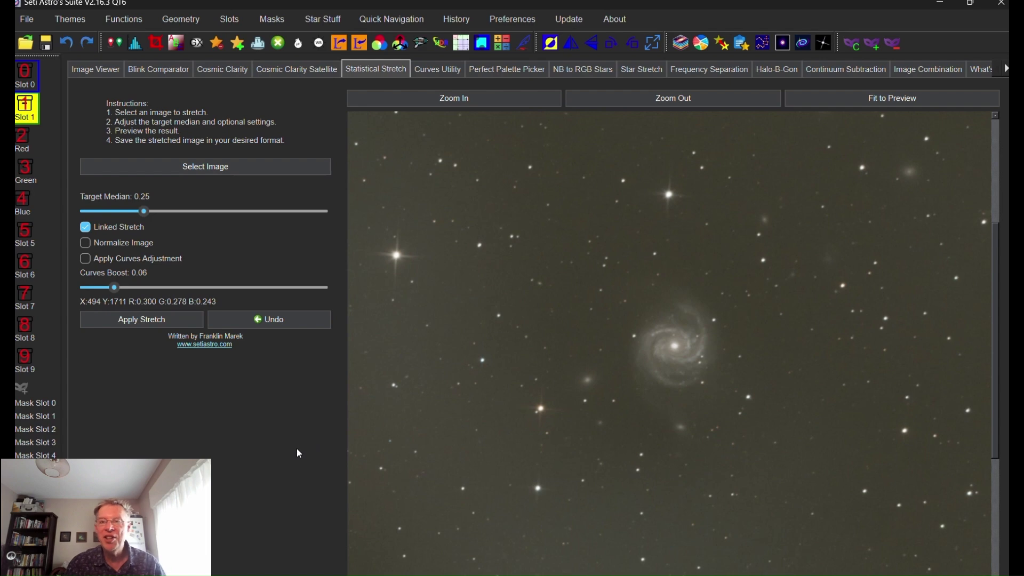
scroll(559, 437, "up", 1)
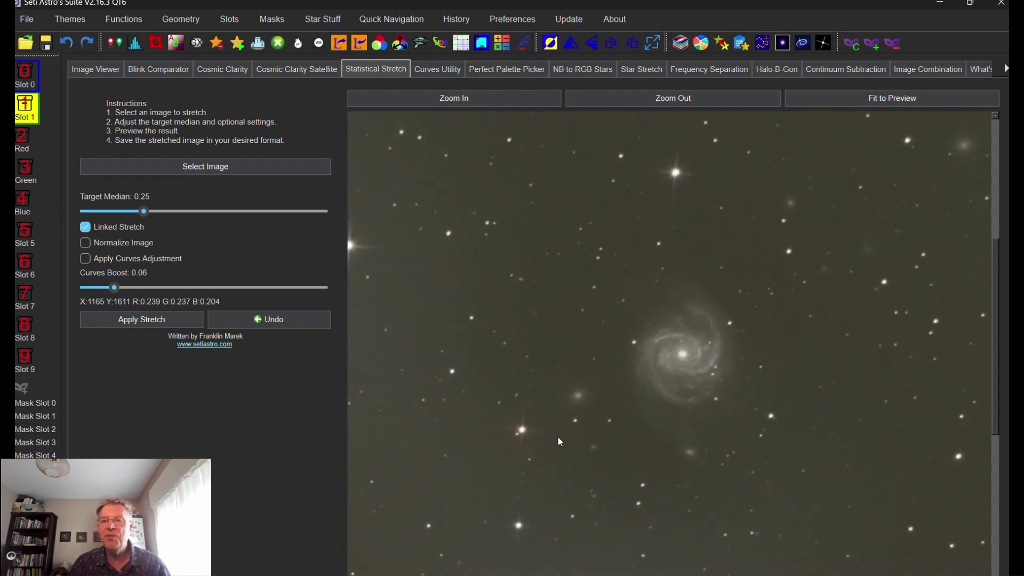
left_click(463, 100)
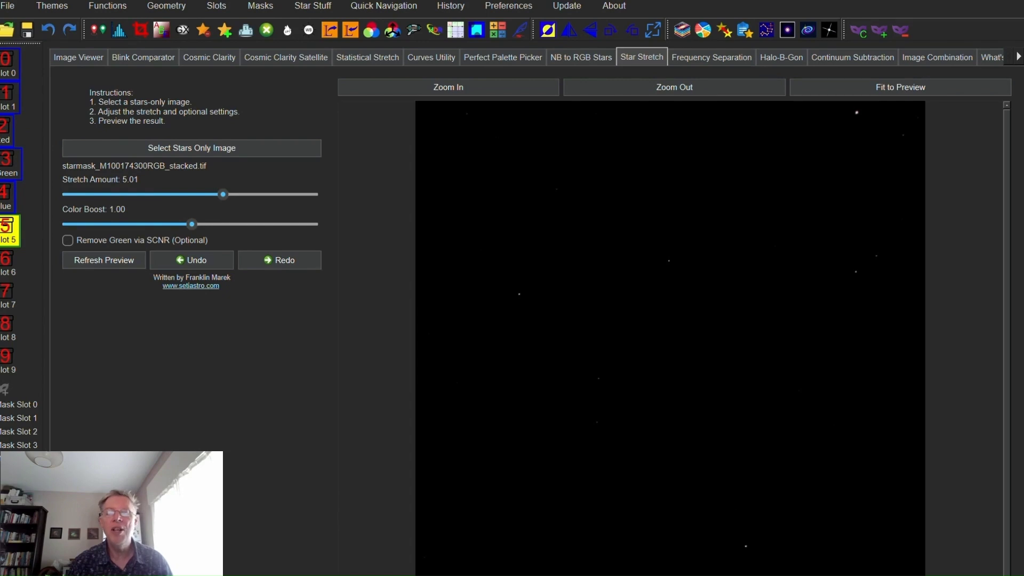
Try Star Stretch on the stars-only image at amount 5.01, undo it, and reapply with stretch amount 3.43 and color boost 1.54.
left_click(120, 266)
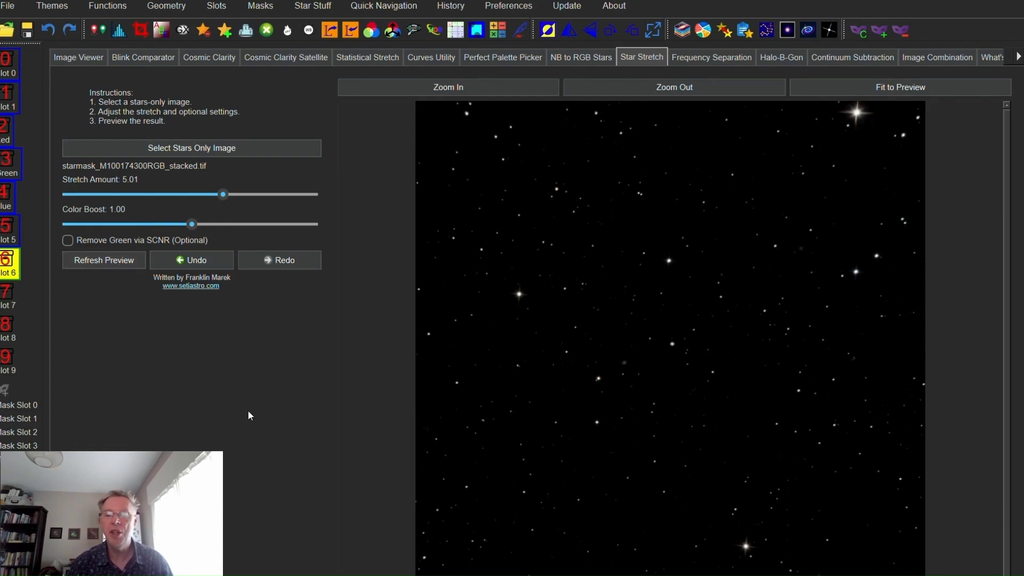
left_click_drag(192, 224, 259, 224)
left_click(192, 260)
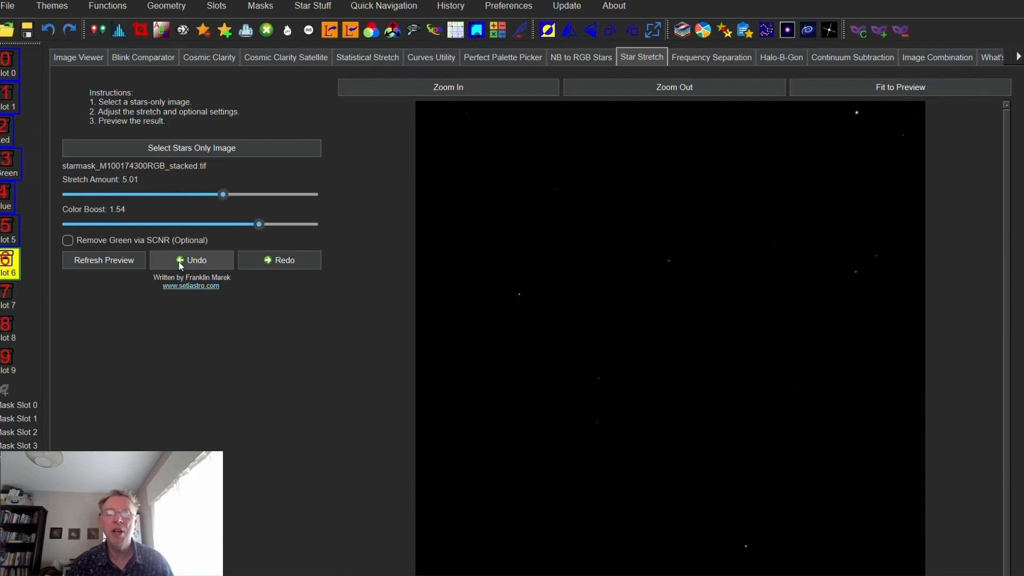
left_click(113, 261)
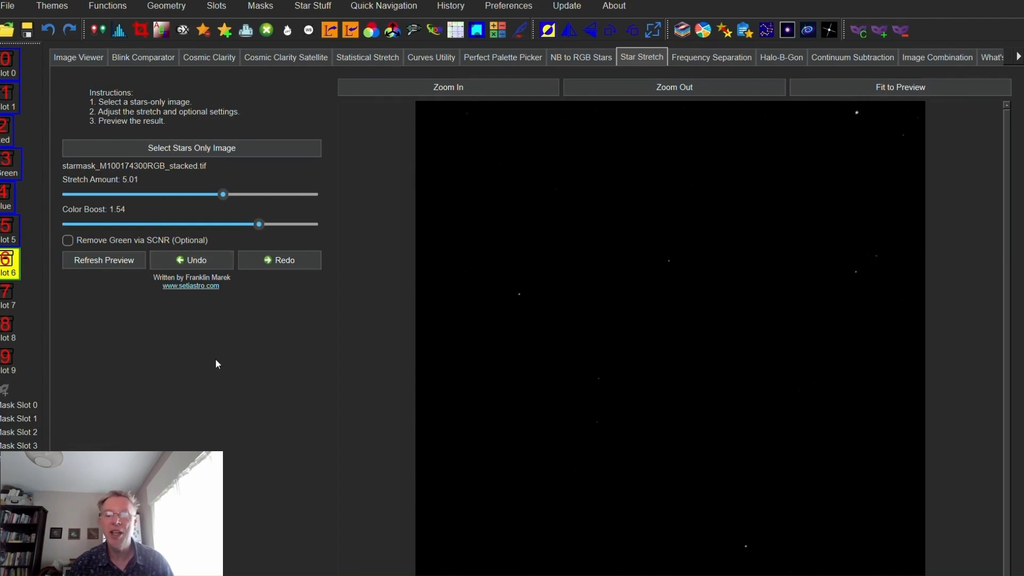
left_click(126, 261)
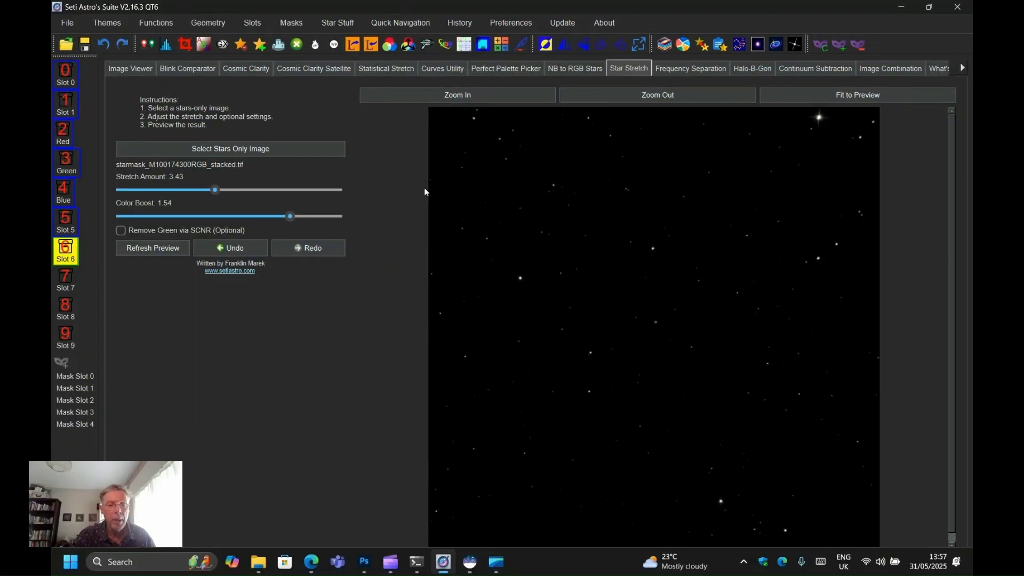
In the Curves Utility, shape the star image's K (Brightness) curve into an S with lowered shadows and raised highlights, and fine-tune both points.
left_click(442, 68)
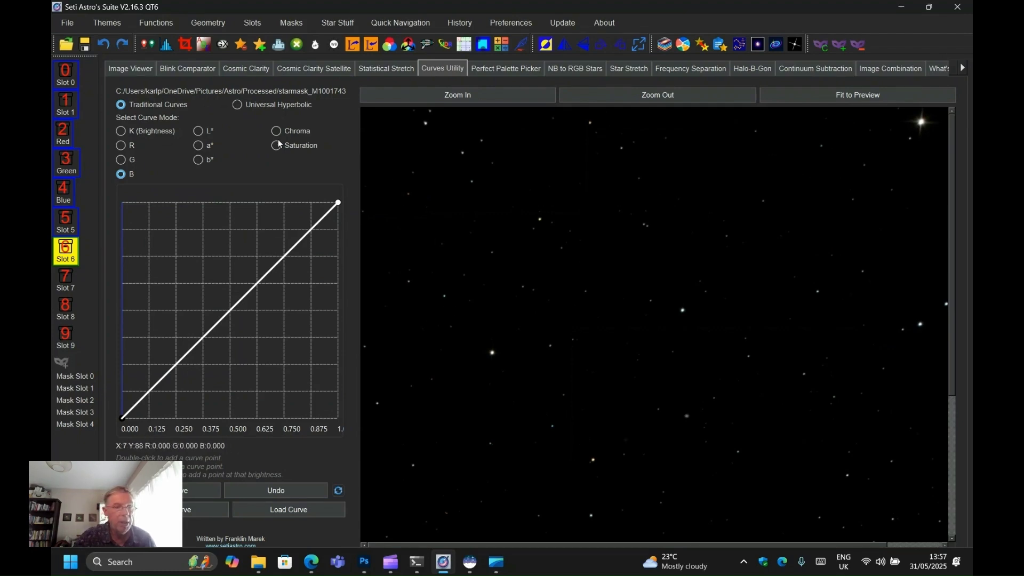
left_click(139, 132)
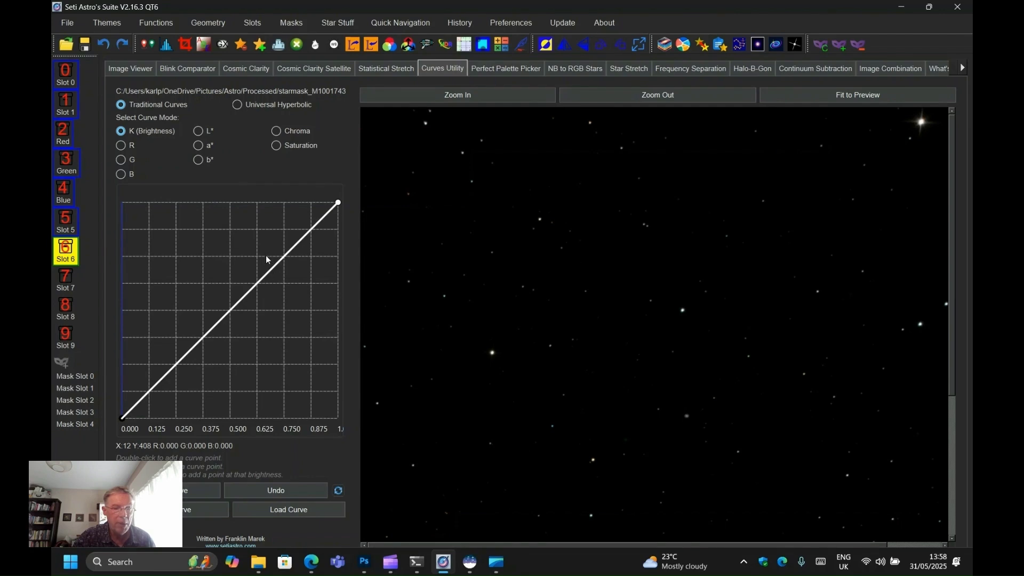
left_click_drag(270, 273, 257, 239)
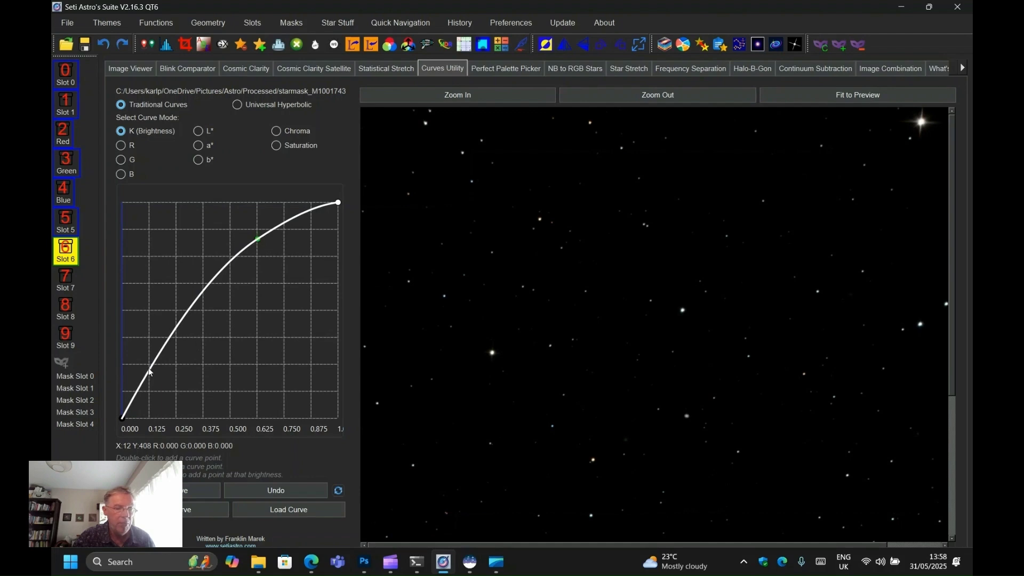
left_click_drag(148, 368, 192, 383)
left_click_drag(258, 238, 262, 239)
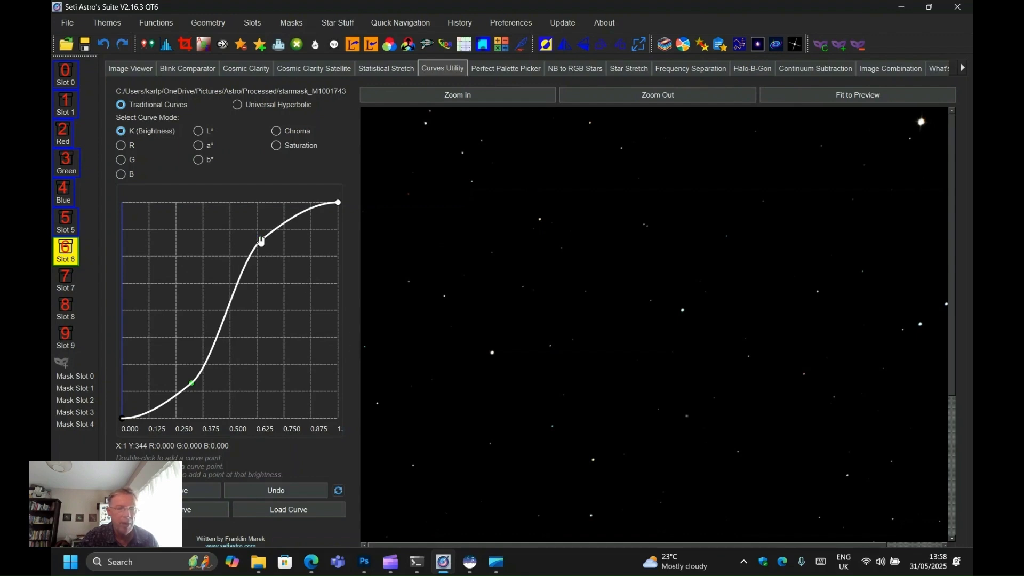
left_click_drag(261, 241, 259, 232)
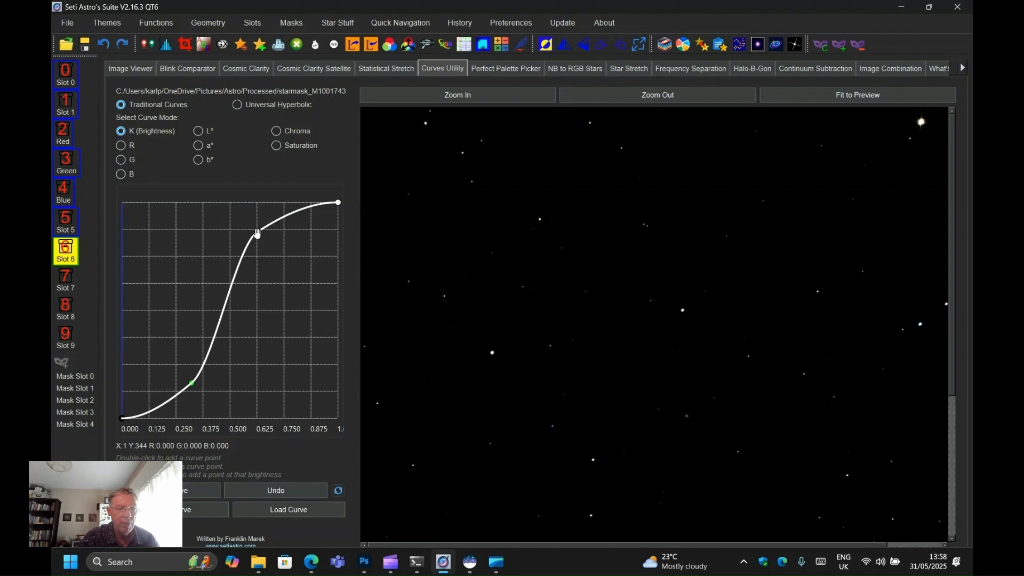
left_click_drag(193, 384, 184, 370)
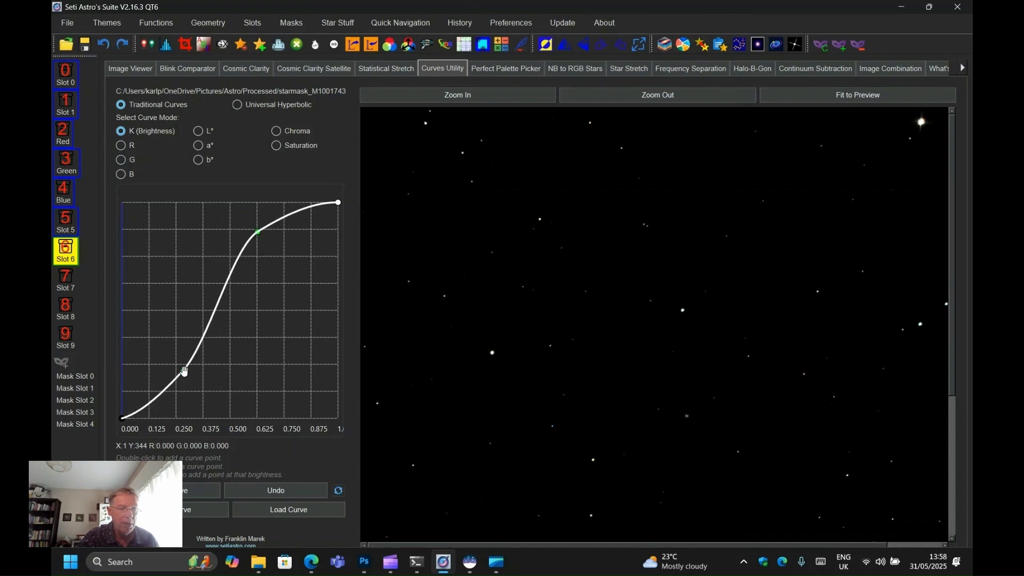
left_click_drag(256, 231, 259, 241)
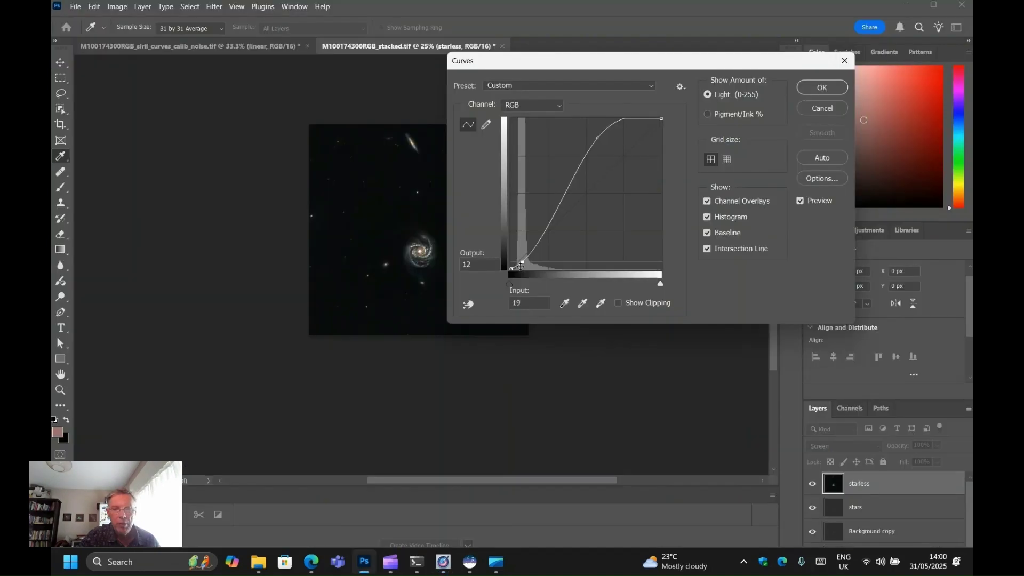
In Photoshop, lower the starless layer's upper RGB curve, setting points at input 196, output 249 and input 140, output 198, and adjust the upper point further.
left_click_drag(626, 117, 627, 123)
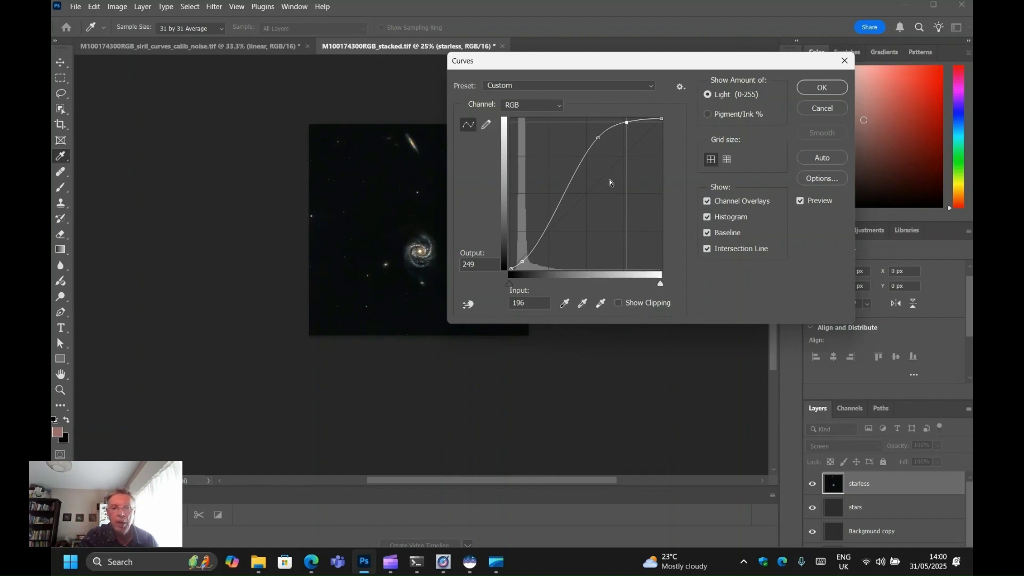
left_click_drag(600, 138, 595, 152)
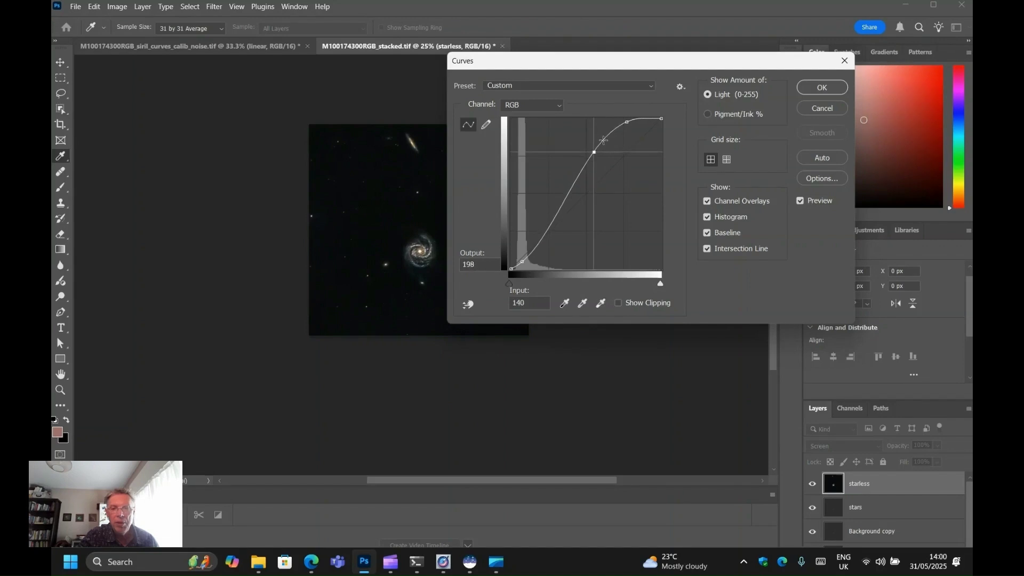
left_click_drag(627, 122, 587, 163)
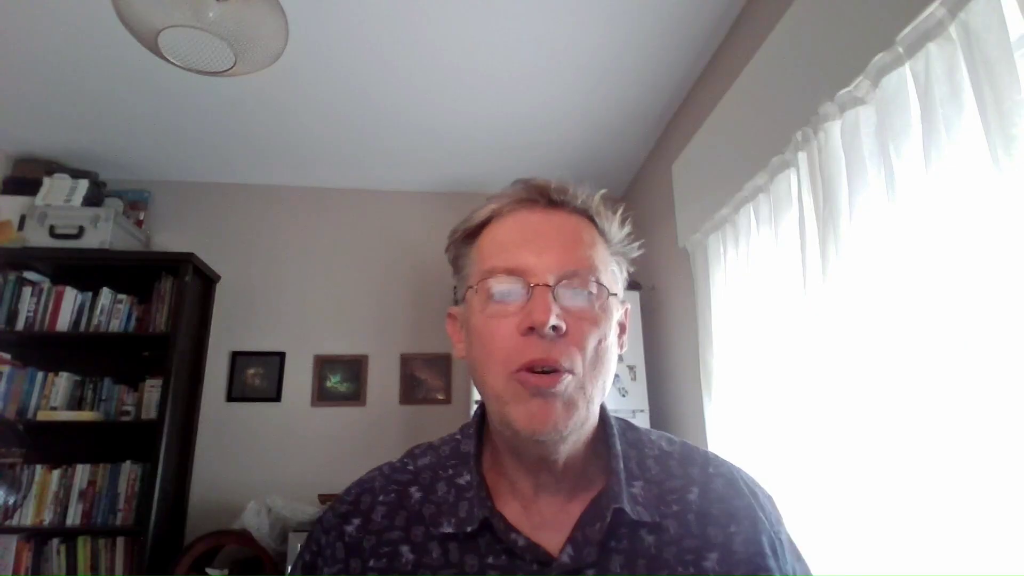